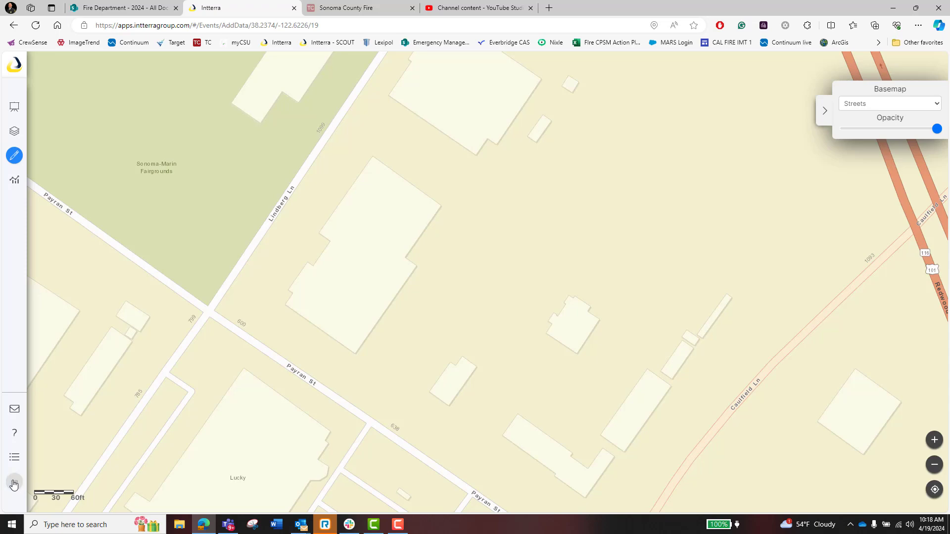
left_click(11, 481)
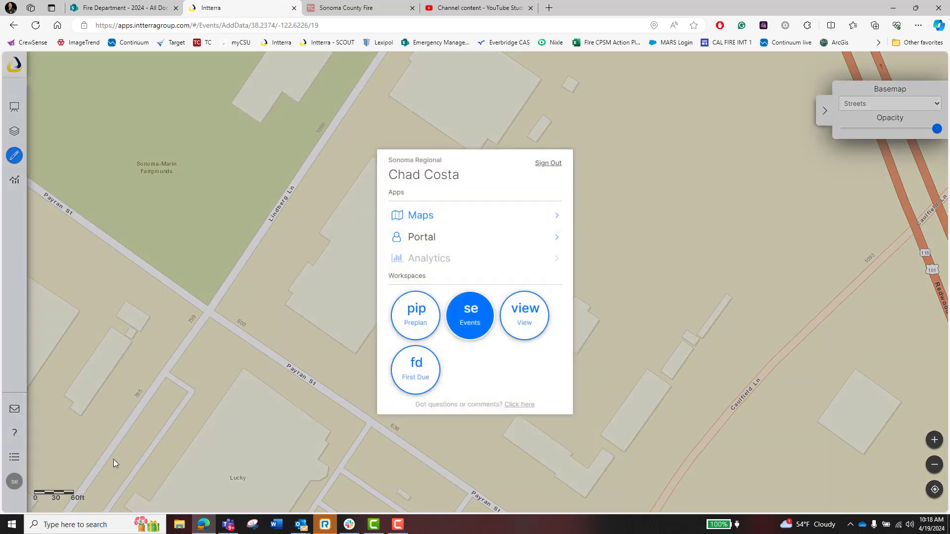
left_click(292, 290)
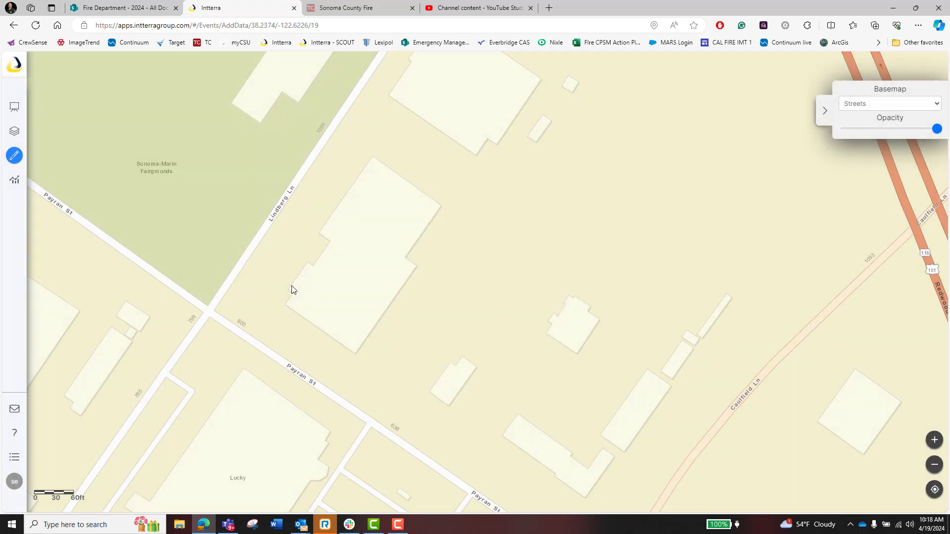
Place a High Impact event point in the open area just east of the large building near Lindberg Ln and Payran St
left_click(13, 156)
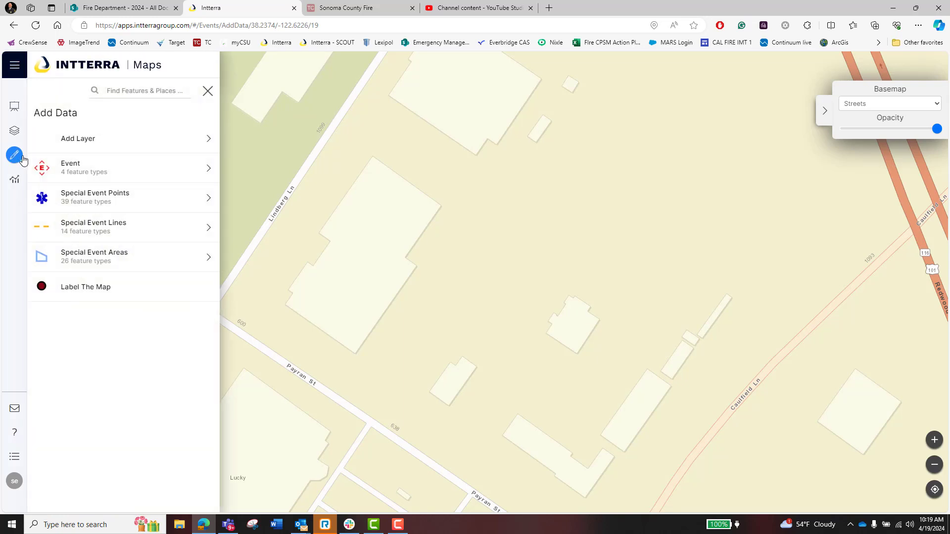
left_click(94, 170)
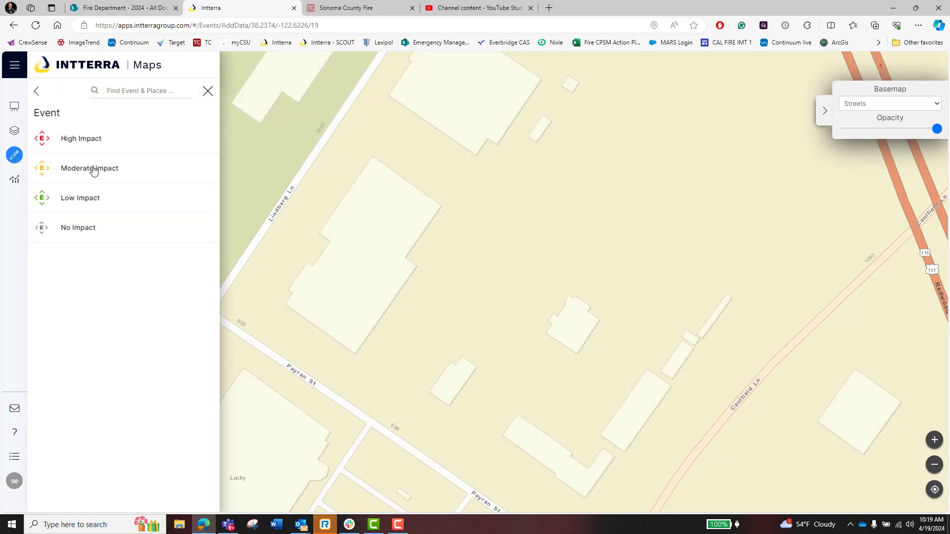
left_click(82, 142)
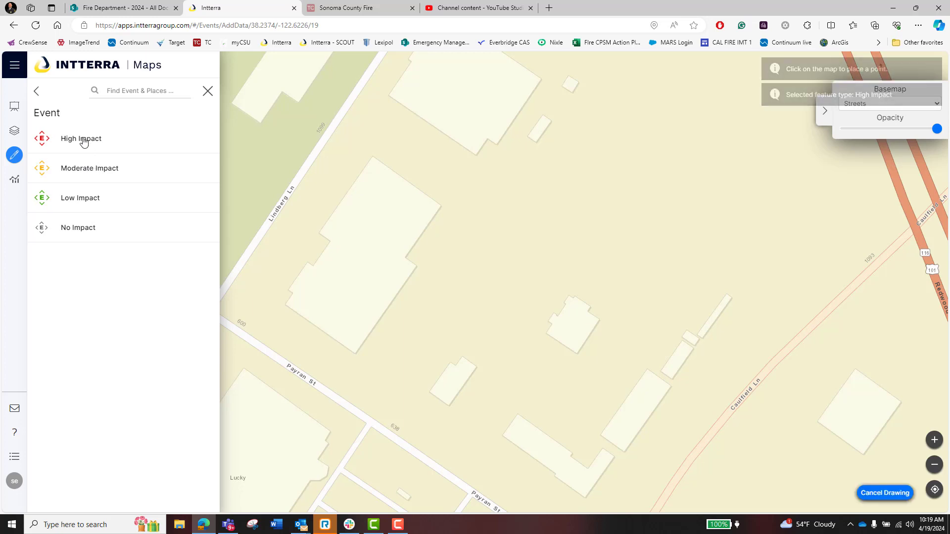
left_click(508, 249)
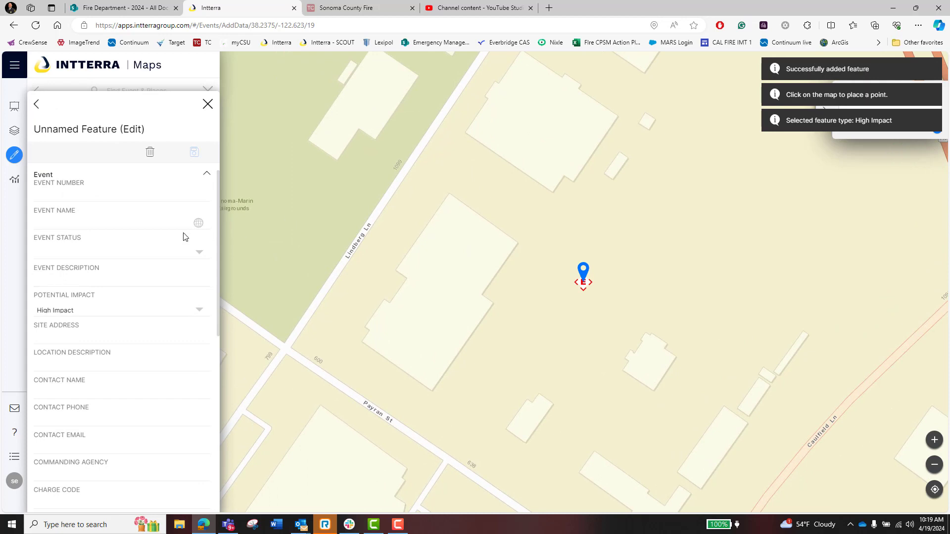
Name the new High Impact event TEST and save it
left_click(116, 224)
type("T")
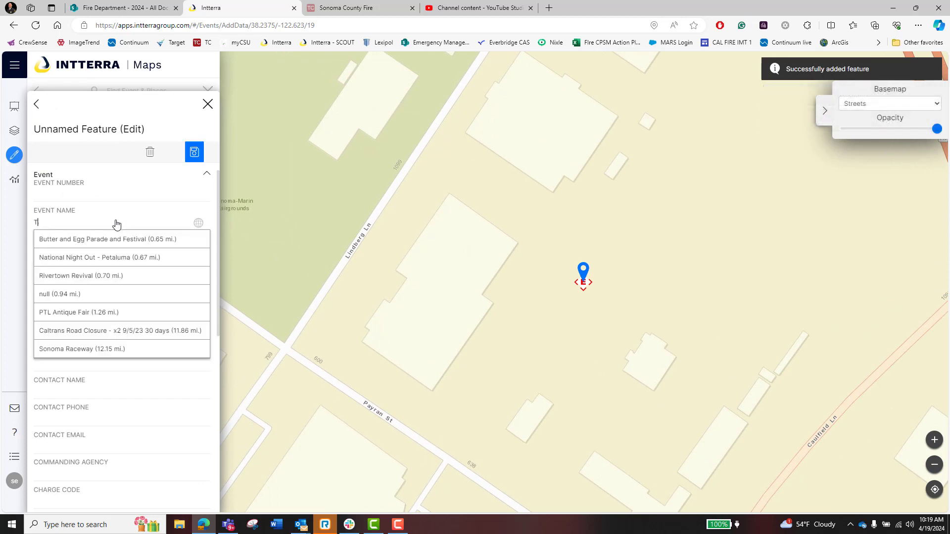
type("EST")
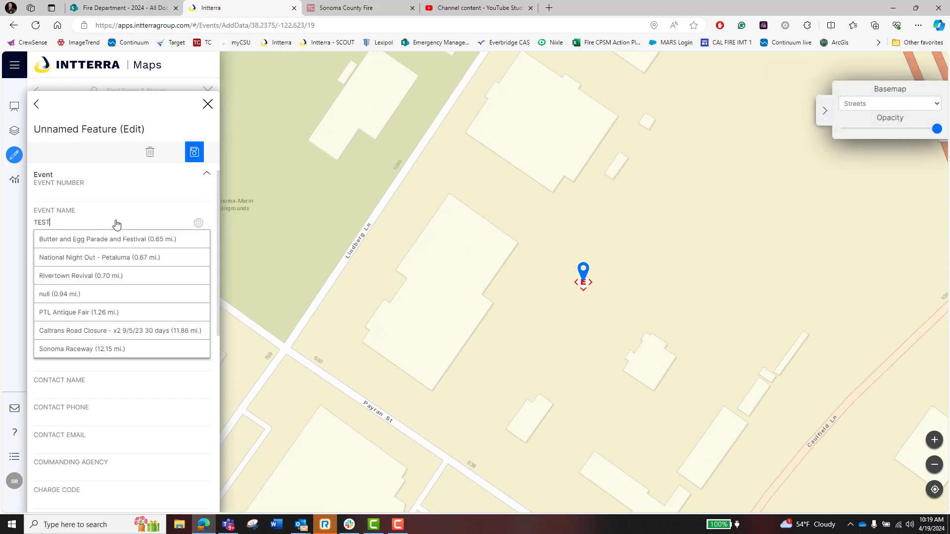
left_click(111, 195)
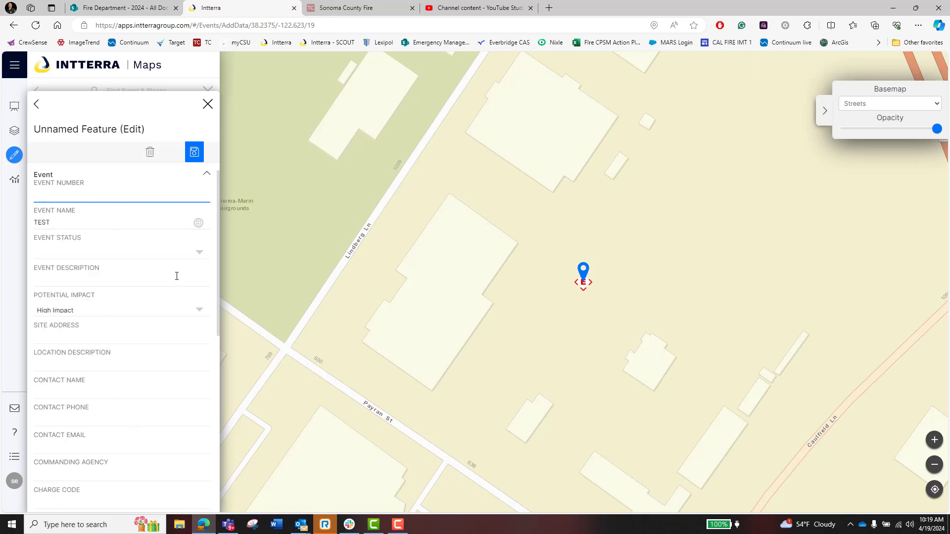
left_click(194, 152)
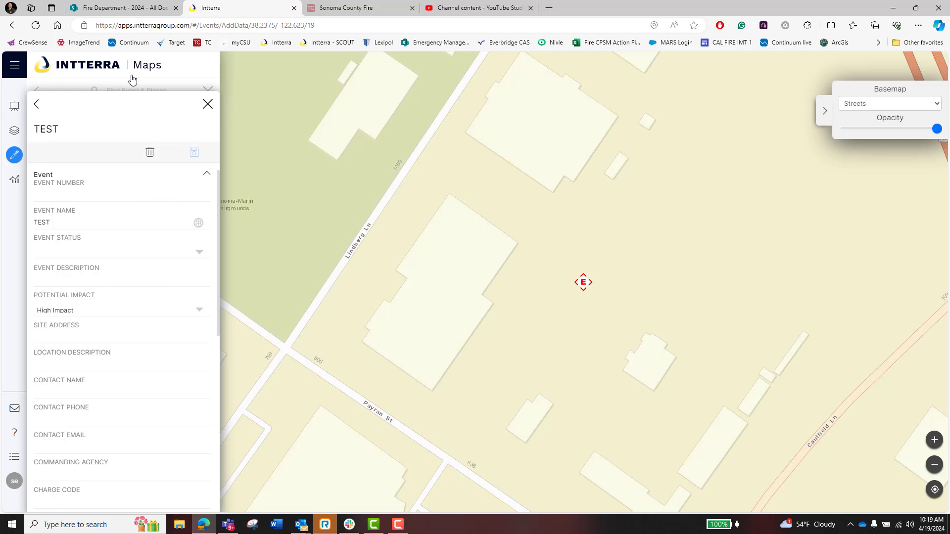
left_click(208, 104)
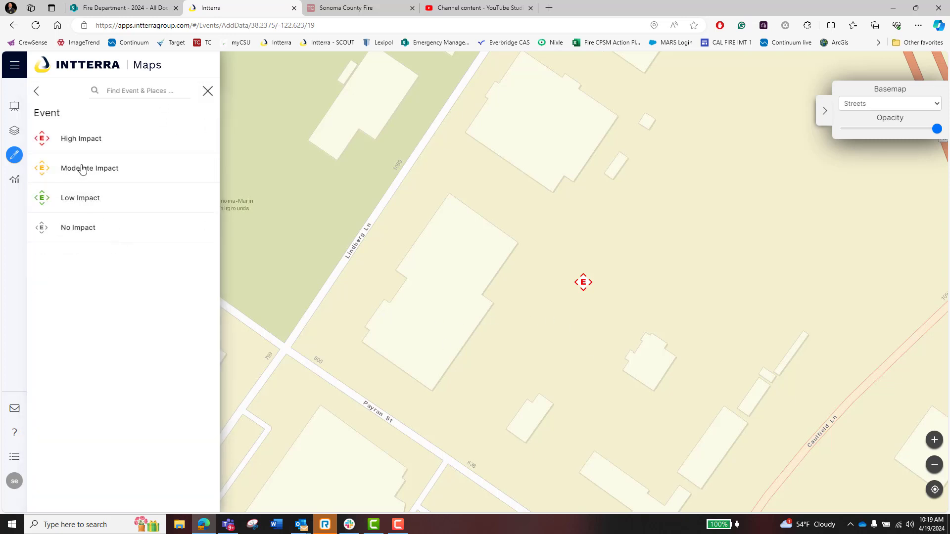
Place an Ambulance Staging special event point just northeast of the TEST event marker
left_click(36, 91)
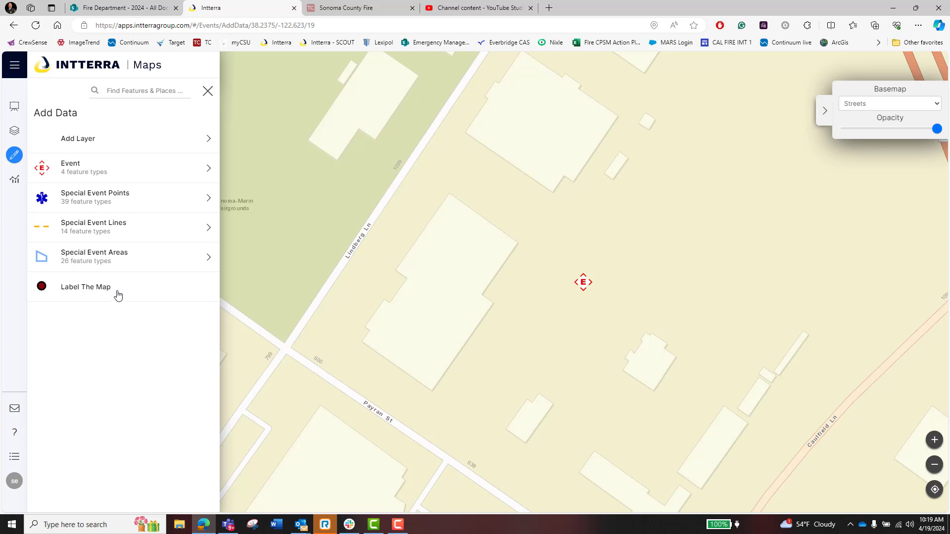
left_click(120, 197)
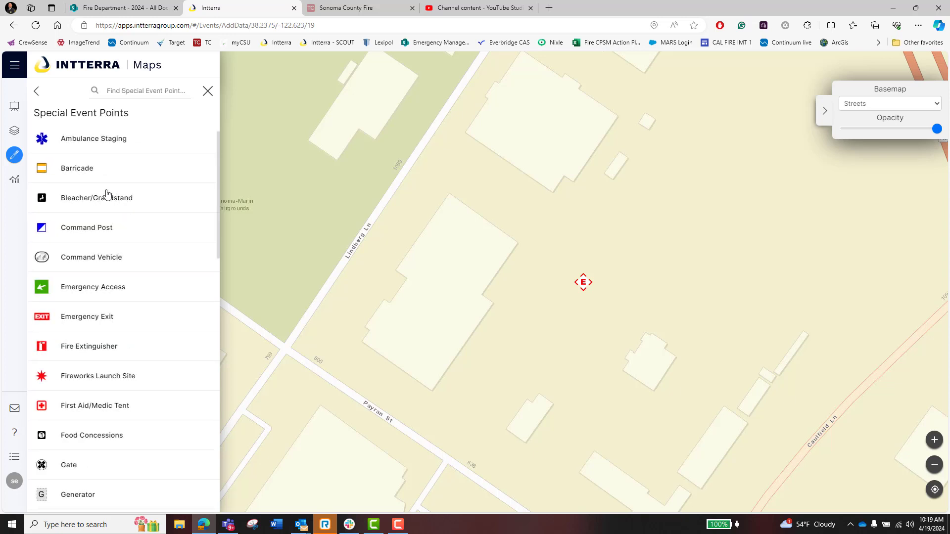
left_click(110, 141)
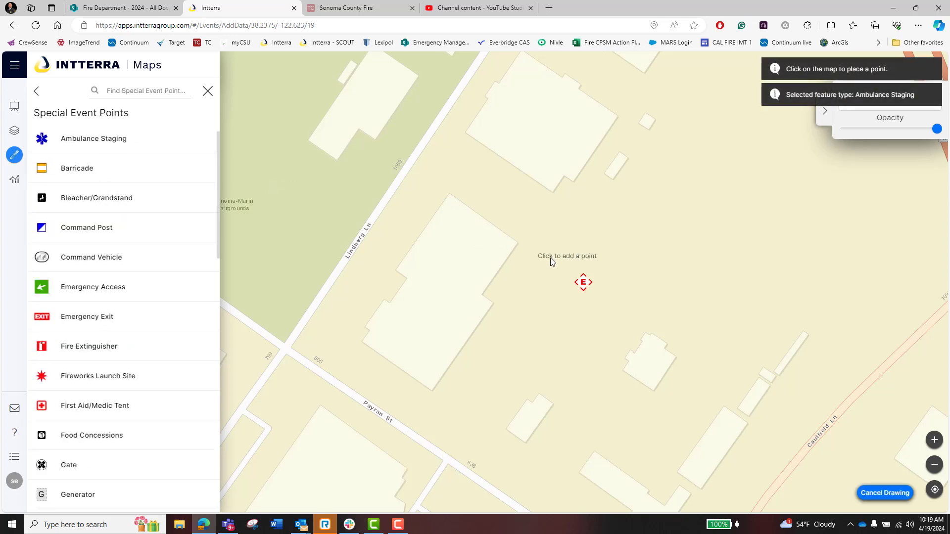
left_click(631, 265)
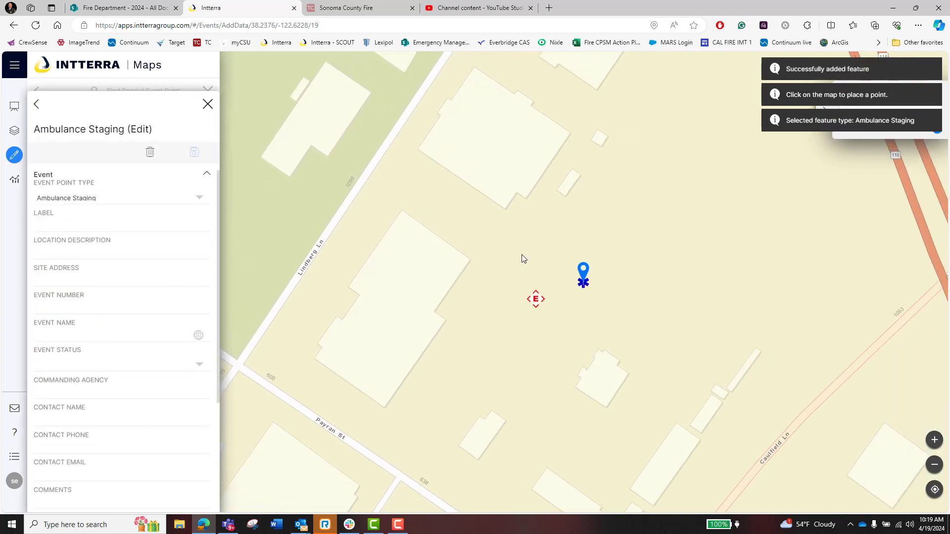
Assign the Ambulance Staging point to the TEST event, label it TEST, and save it
left_click(133, 335)
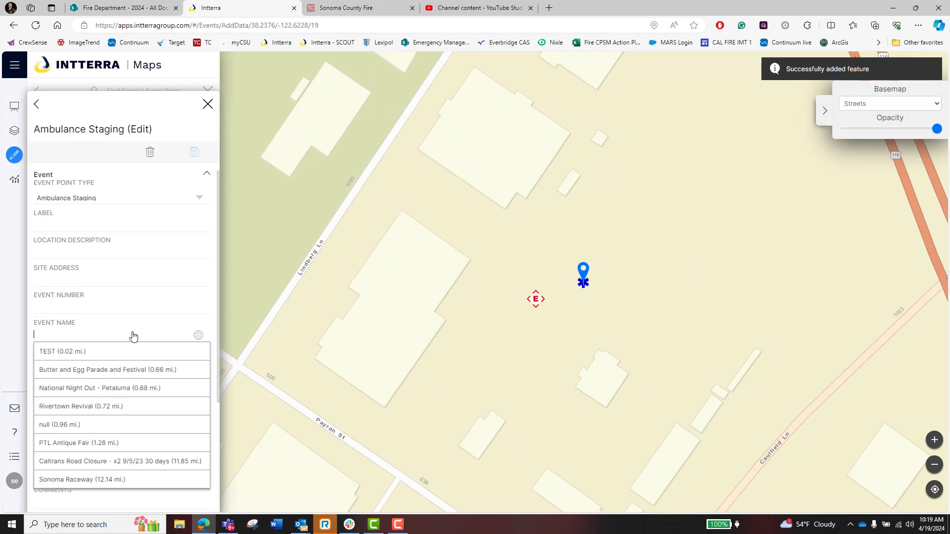
left_click(130, 352)
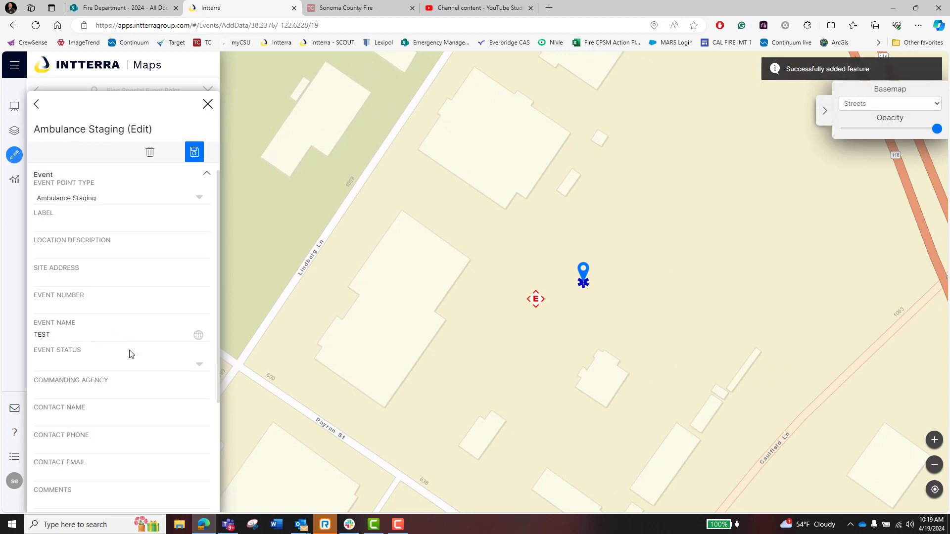
left_click(72, 225)
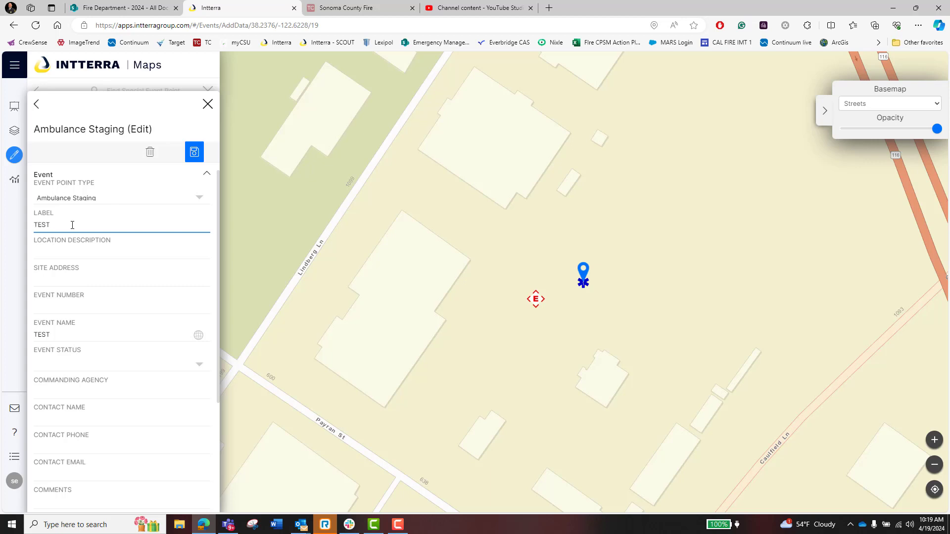
left_click(194, 153)
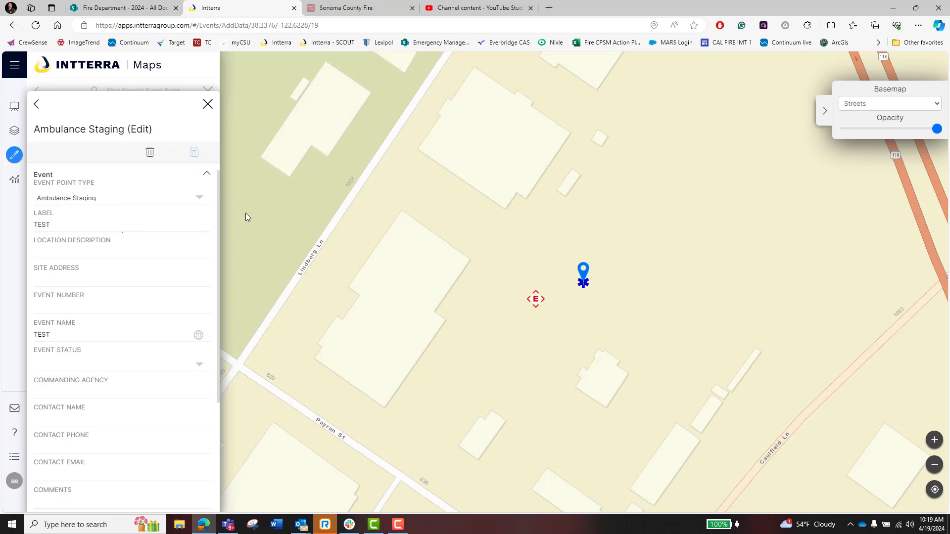
left_click(208, 105)
scroll(143, 333, "down", 10)
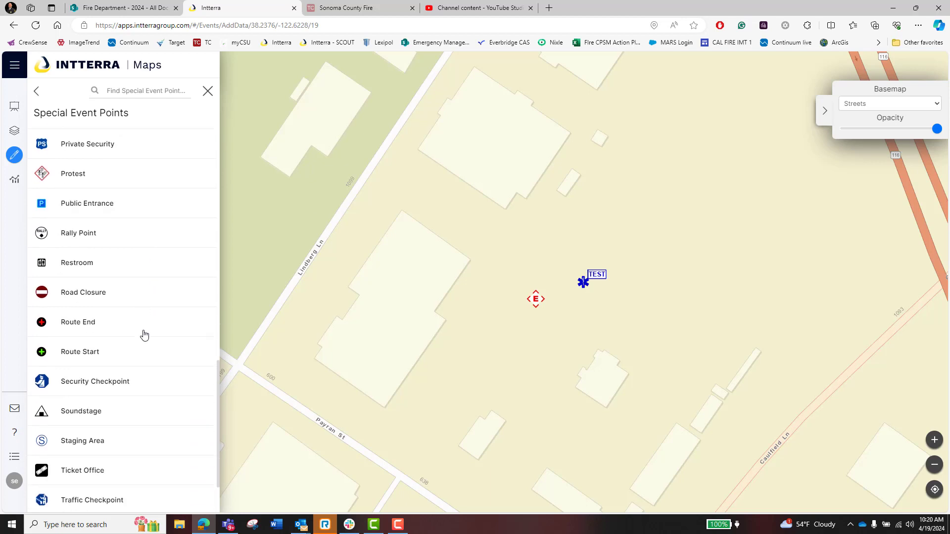
scroll(144, 335, "up", 10)
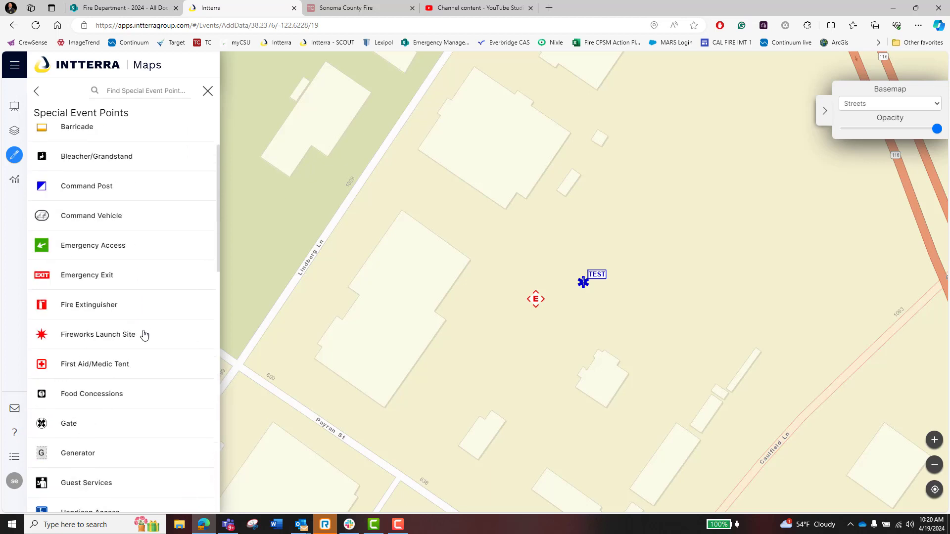
Draw a Preferred Route line by vertices from the Lindberg Ln intersection southeast along Payran St, turning southwest onto the side road beside Lucky
left_click(38, 93)
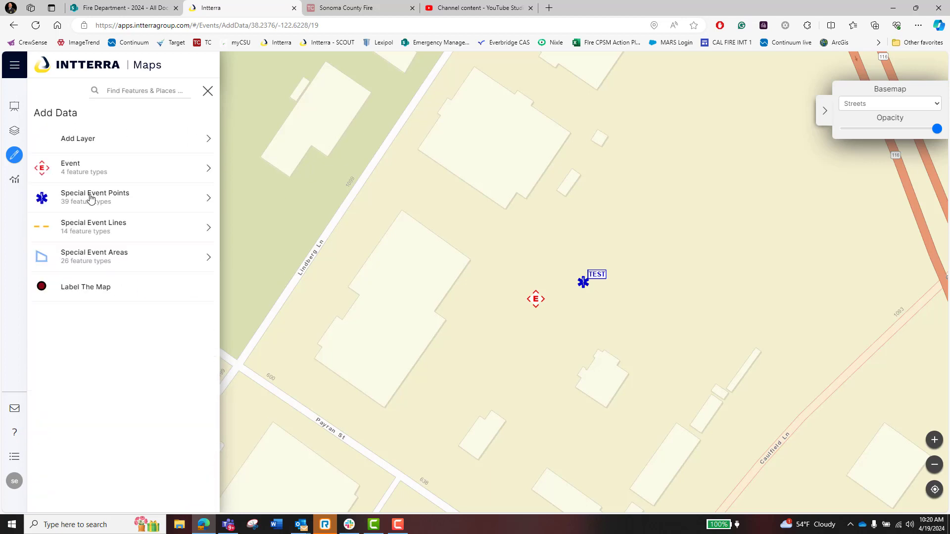
left_click(106, 229)
scroll(121, 246, "down", 1)
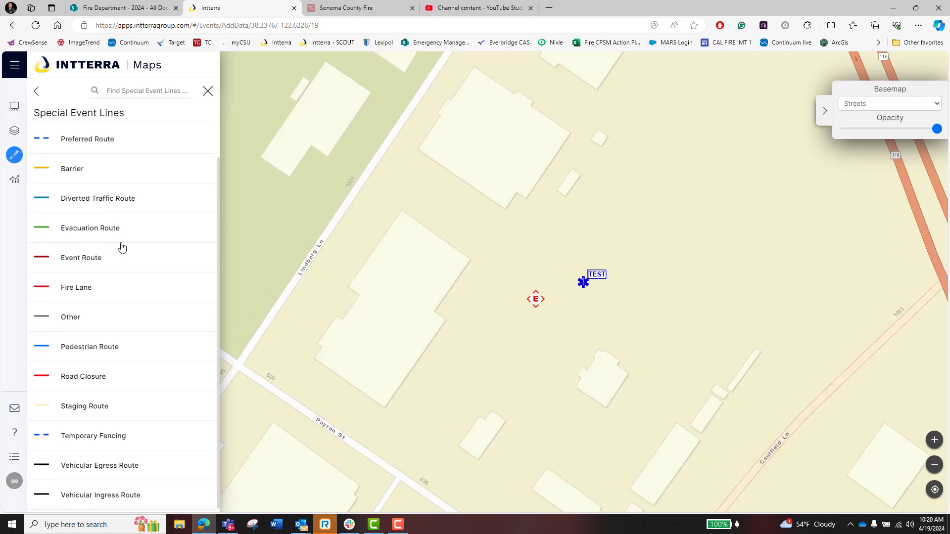
scroll(120, 248, "up", 1)
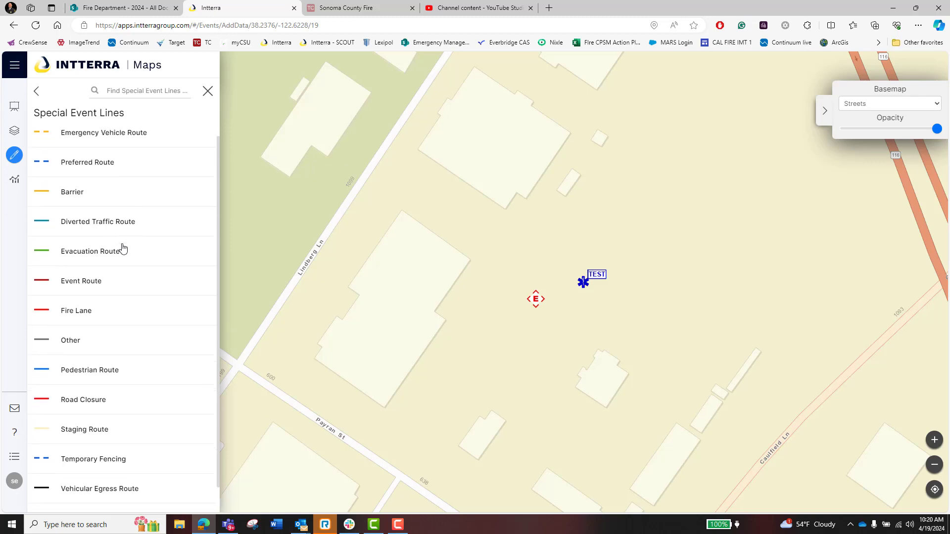
left_click(101, 168)
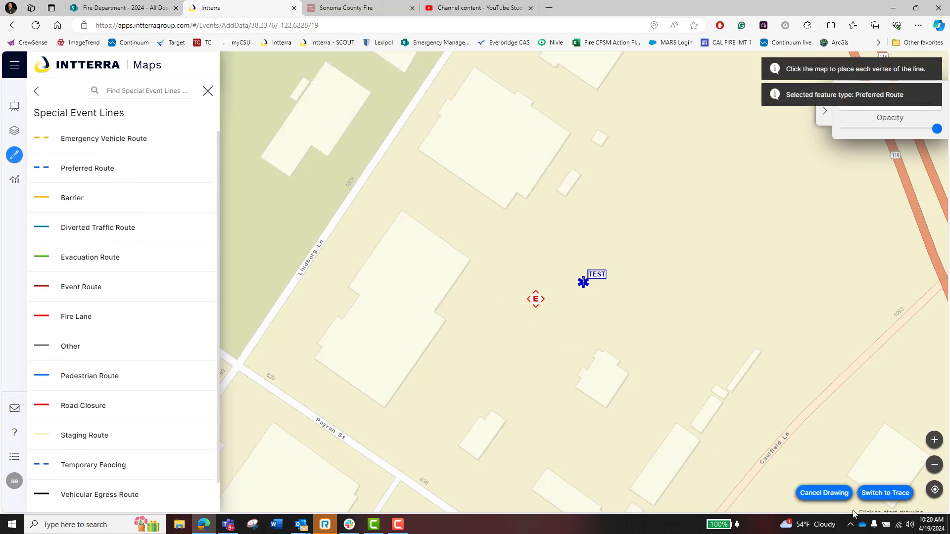
left_click(882, 494)
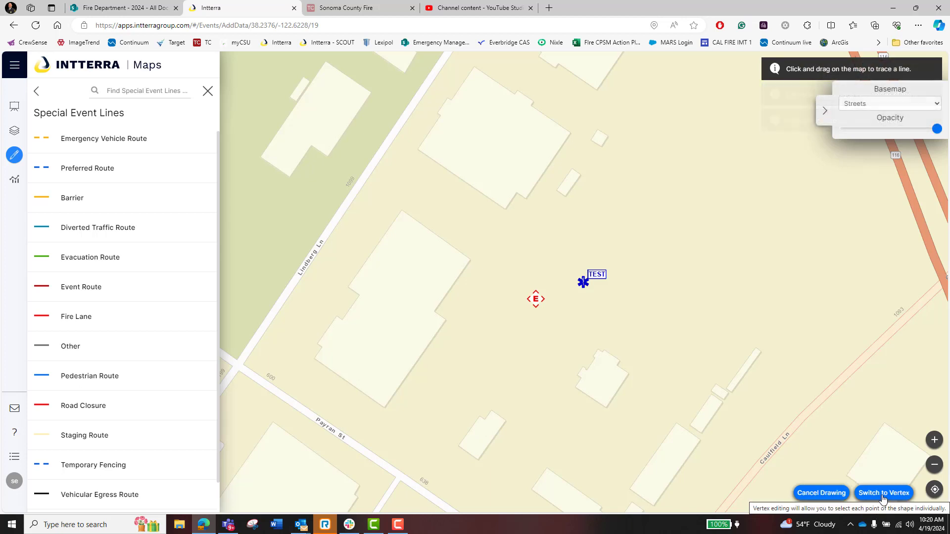
left_click(883, 494)
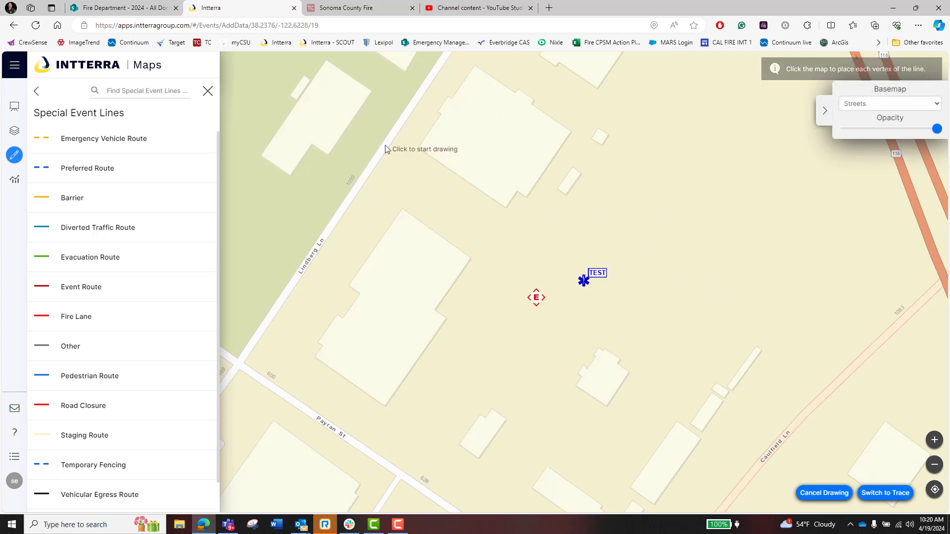
left_click_drag(385, 144, 373, 160)
left_click_drag(393, 195, 547, 192)
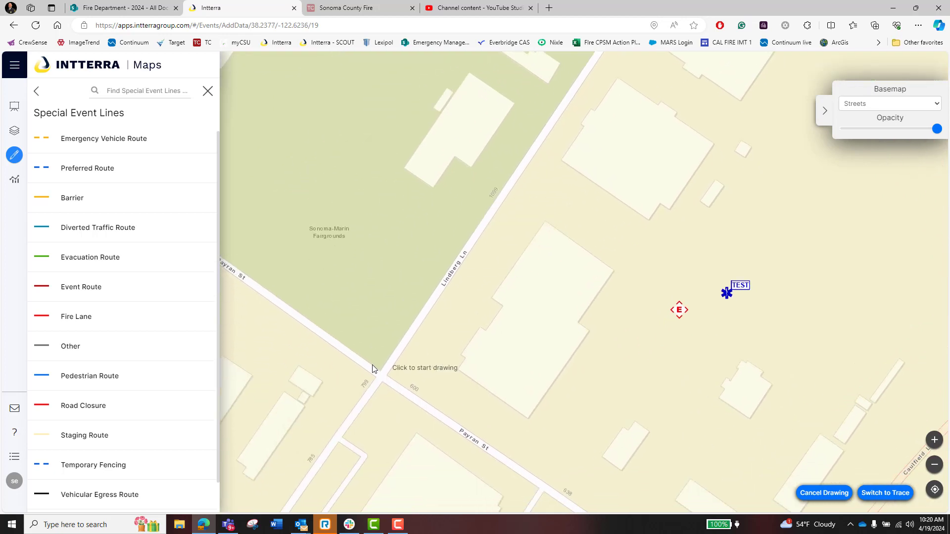
left_click(127, 170)
left_click(382, 378)
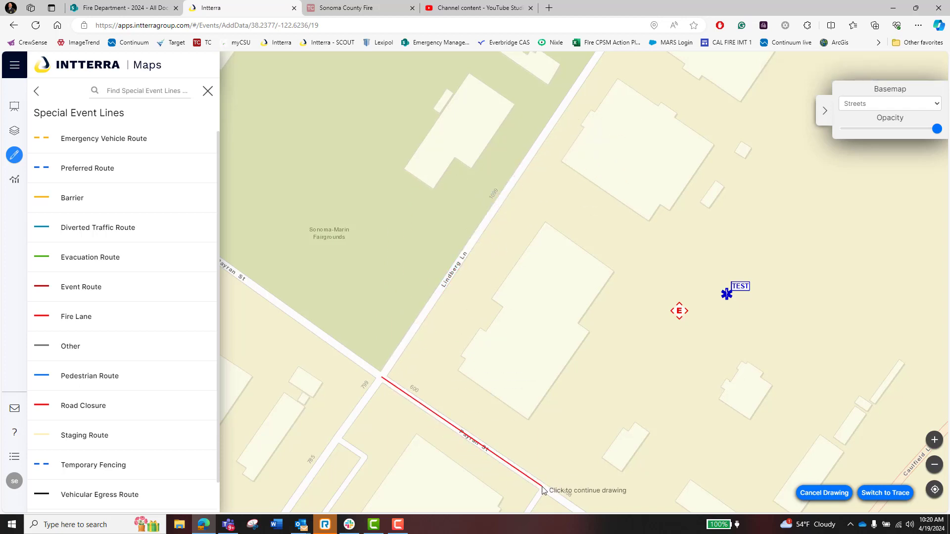
scroll(541, 485, "down", 1)
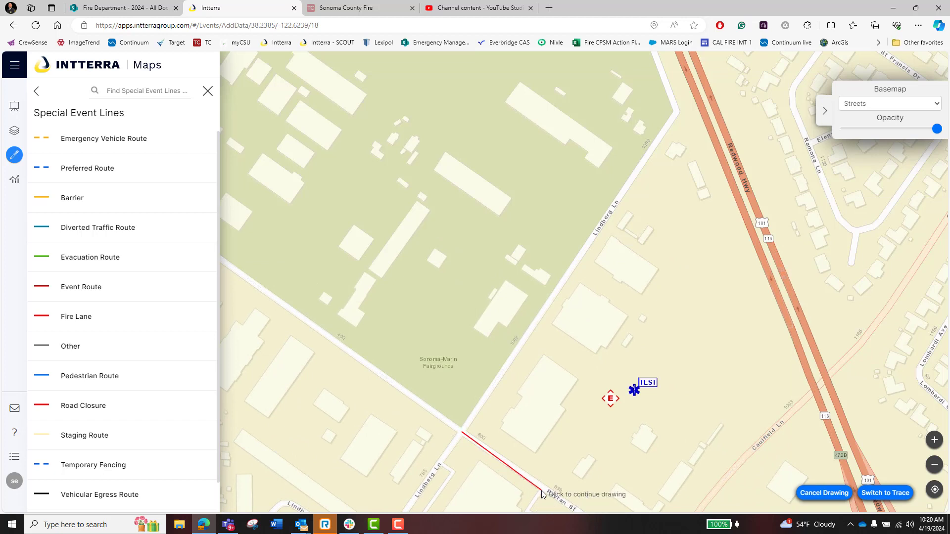
left_click(542, 484)
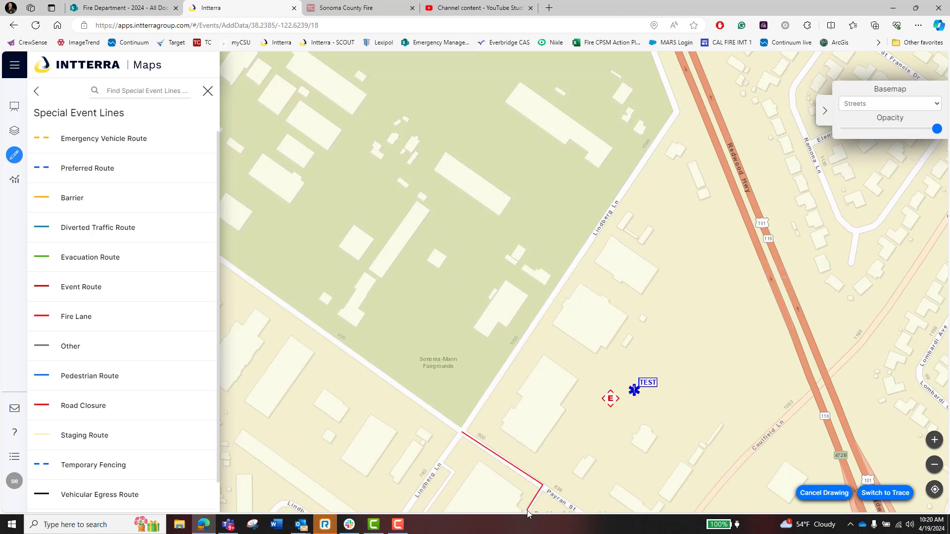
double_click(527, 514)
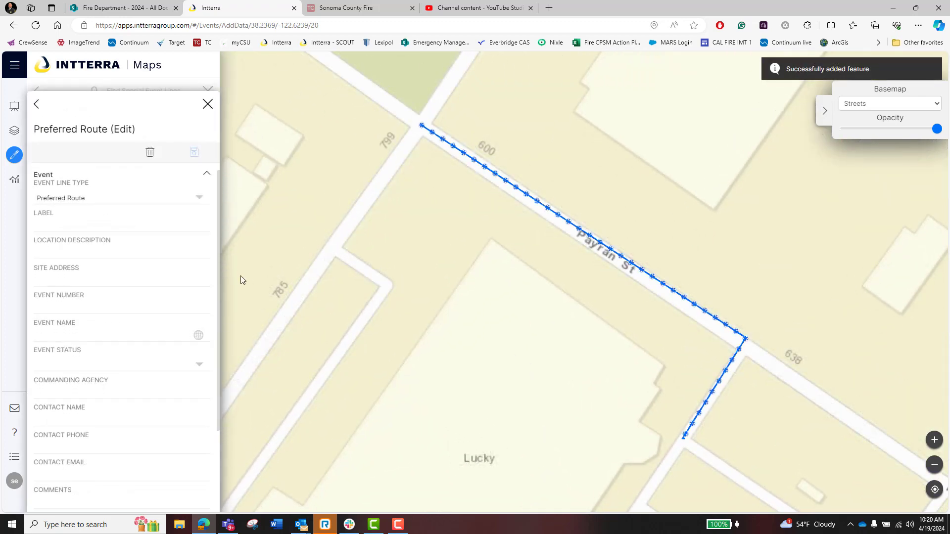
Assign the Preferred Route line to the TEST event and save it
left_click(194, 335)
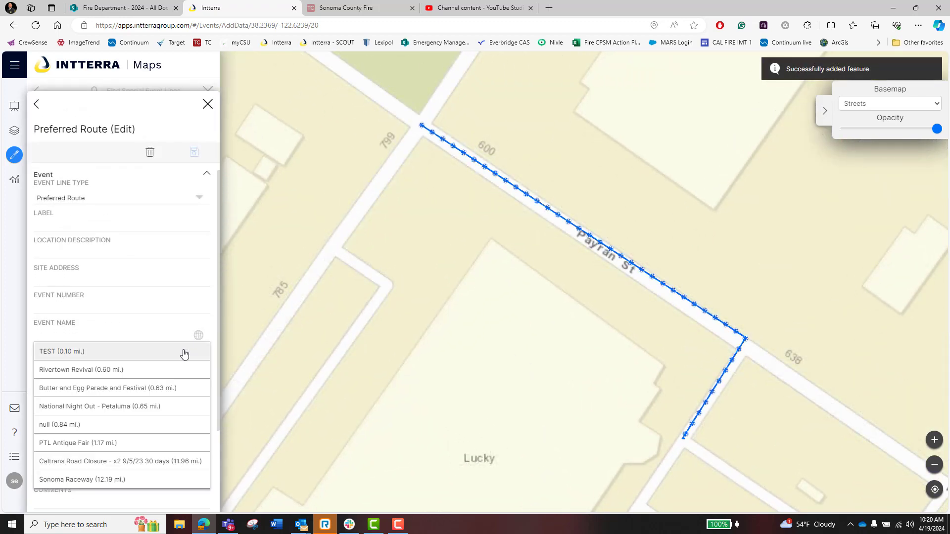
left_click(184, 352)
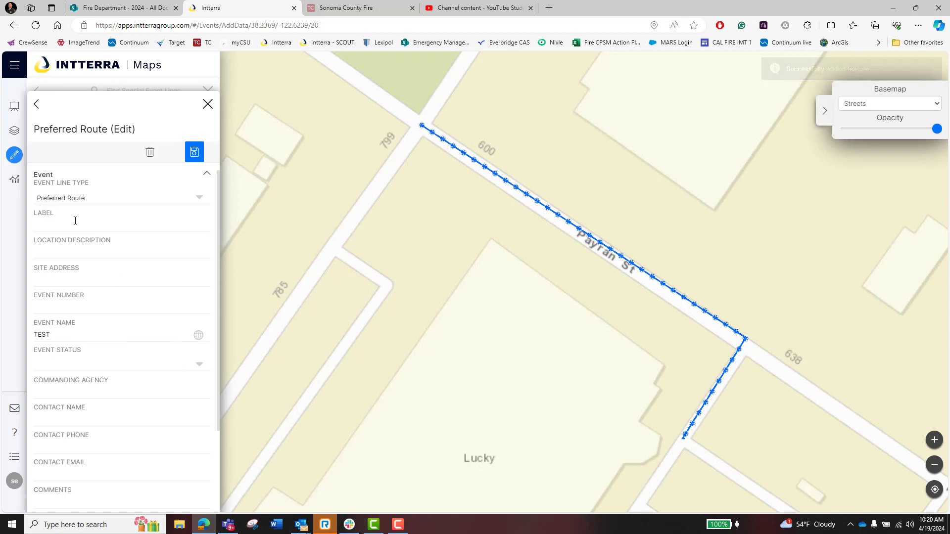
left_click(194, 153)
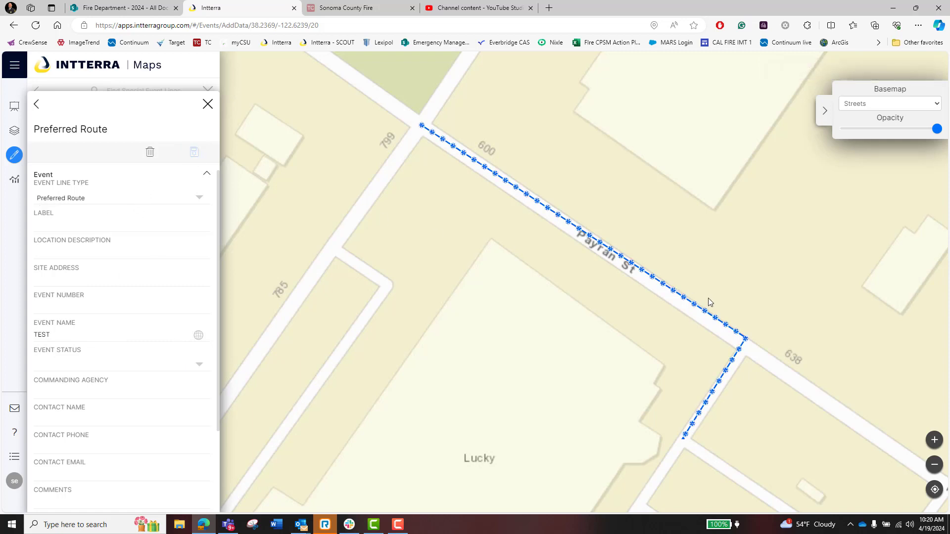
Close the saved Preferred Route's details and return to the Add Data feature categories
left_click_drag(710, 302, 455, 300)
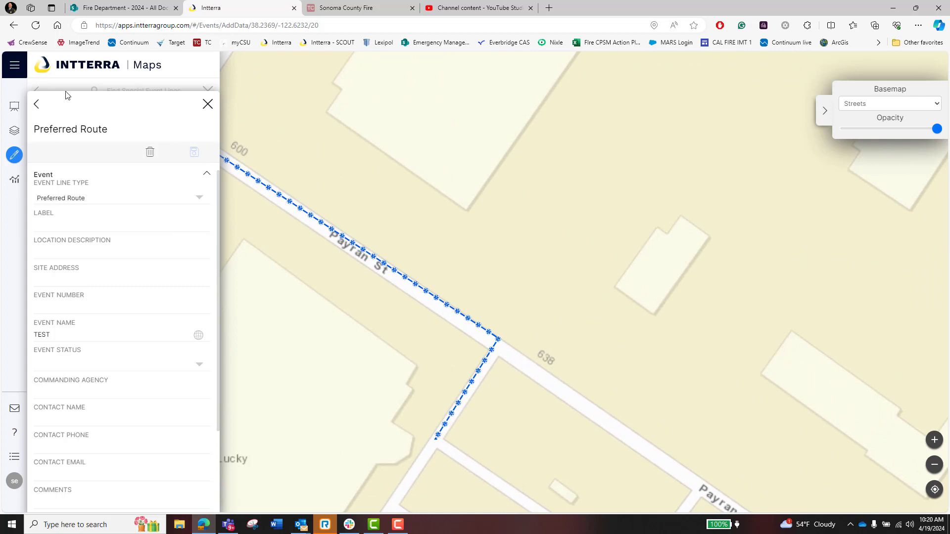
left_click(39, 104)
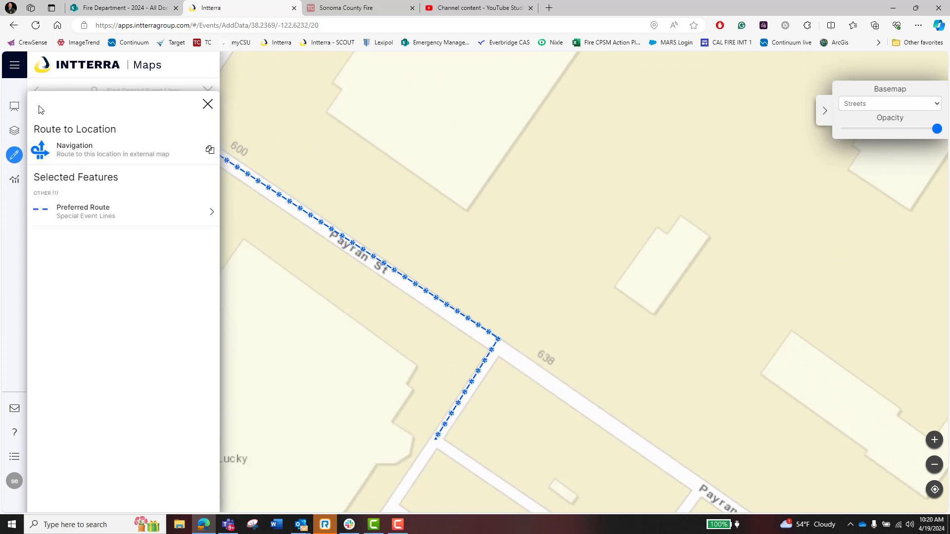
left_click(206, 105)
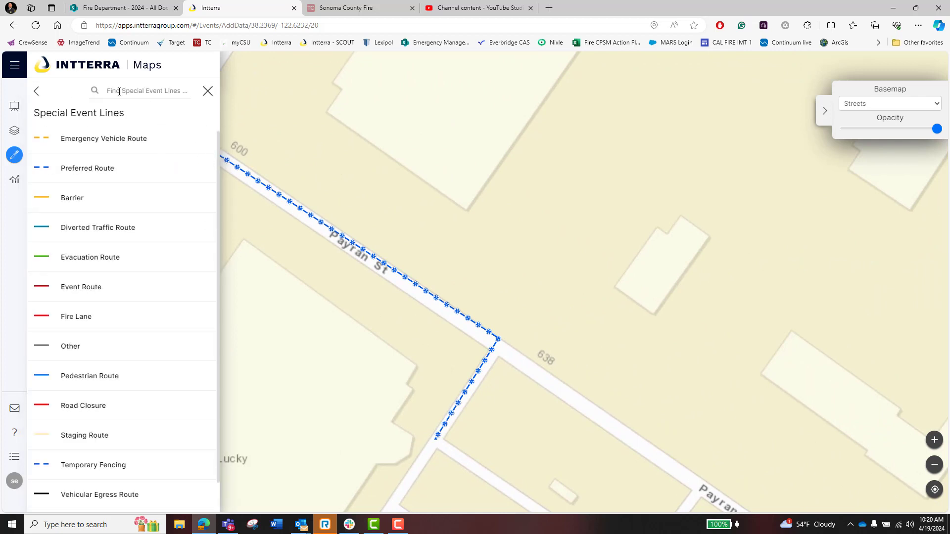
left_click(36, 93)
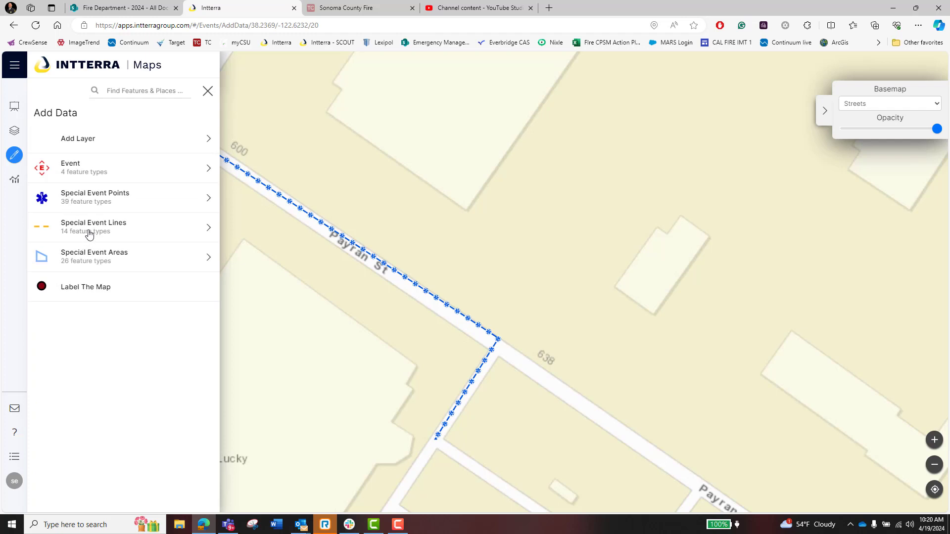
Draw a four-sided Bus Loading Zone special event area on the northeast side of Payran St, opposite the side road beside Lucky
left_click(93, 261)
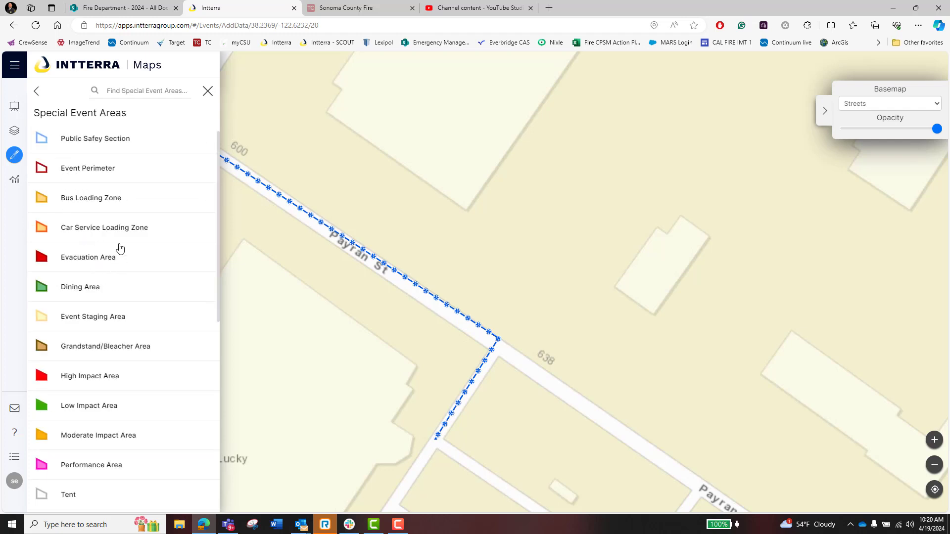
scroll(118, 267, "down", 8)
scroll(123, 271, "up", 8)
left_click(109, 199)
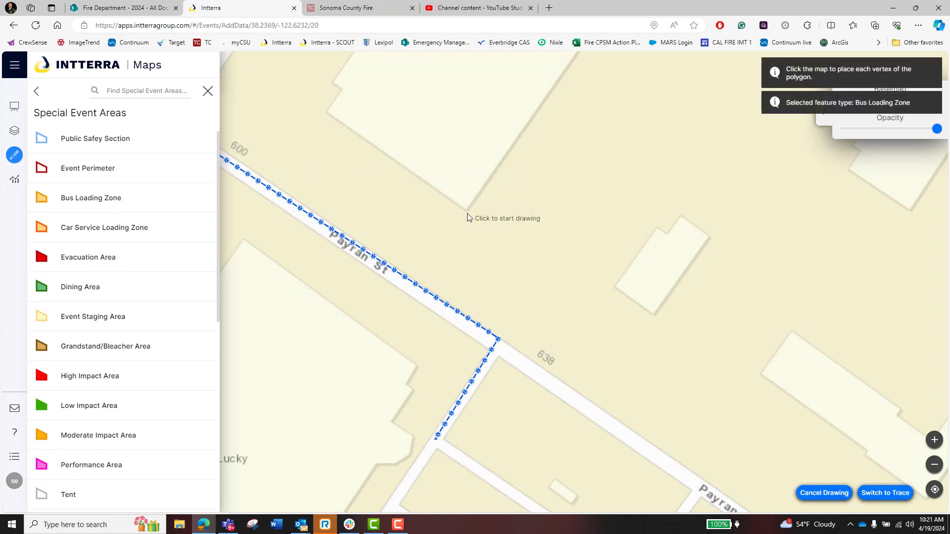
left_click(484, 198)
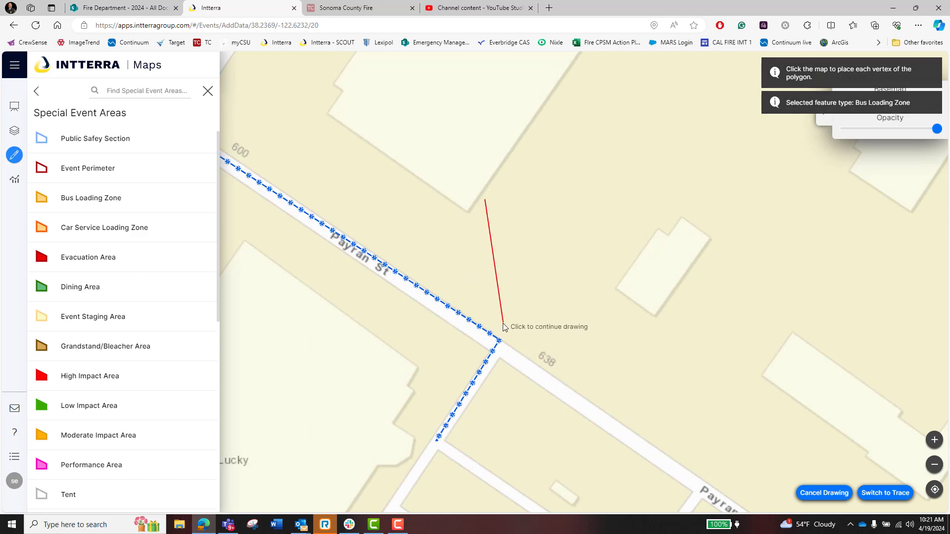
left_click(438, 291)
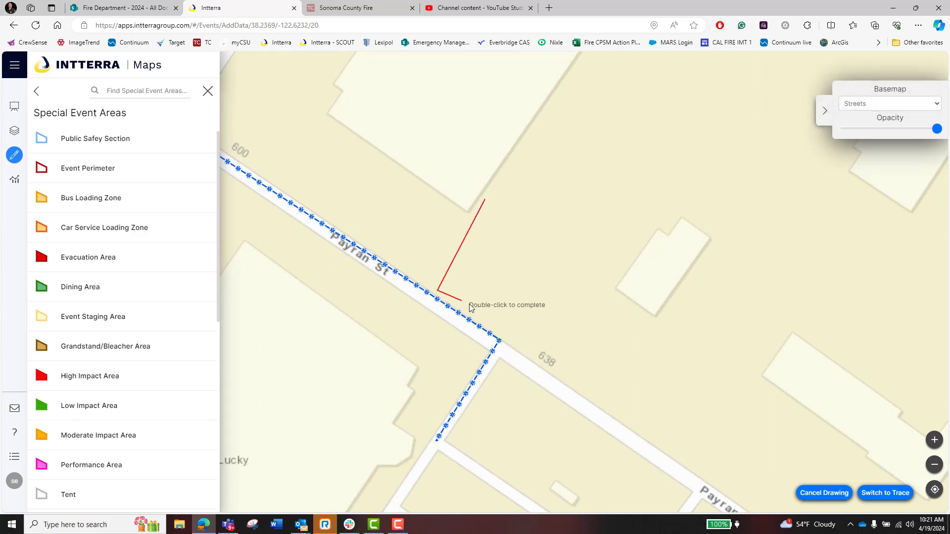
left_click(527, 335)
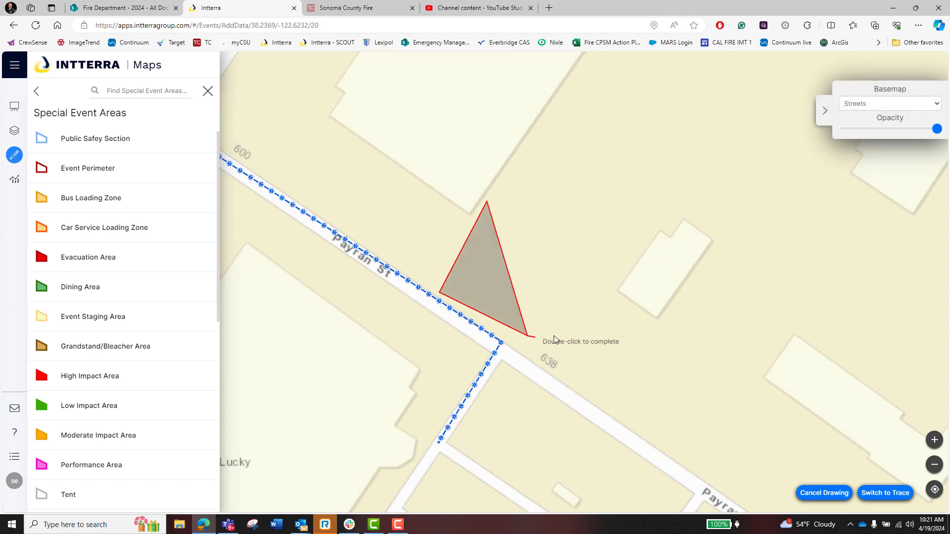
left_click(590, 271)
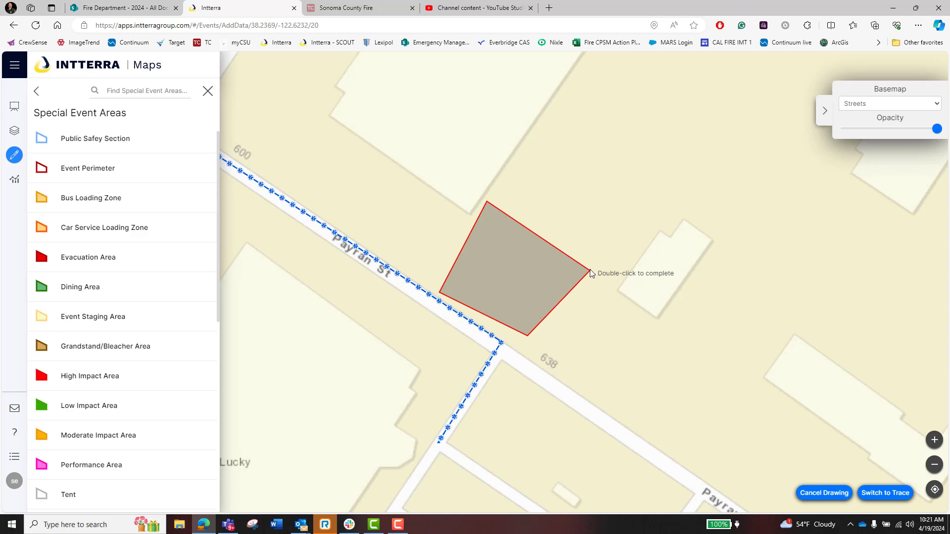
double_click(590, 271)
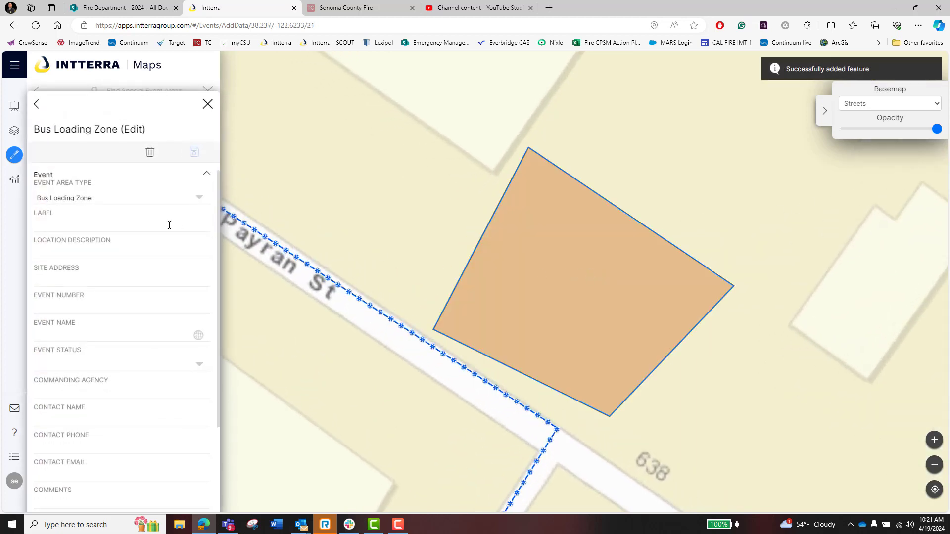
Assign the Bus Loading Zone to the TEST event, label it ndsafsanias, save it, and close its details
left_click(197, 337)
left_click(174, 353)
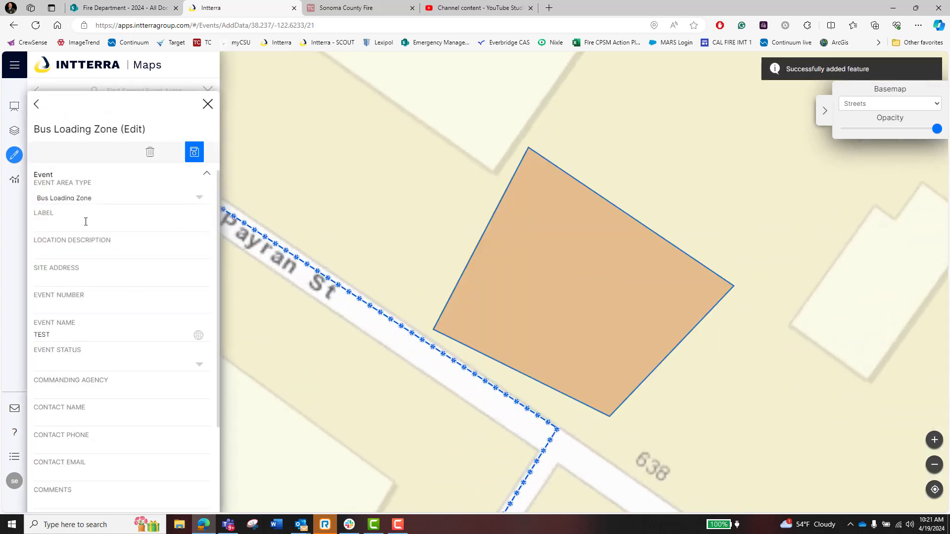
left_click(101, 227)
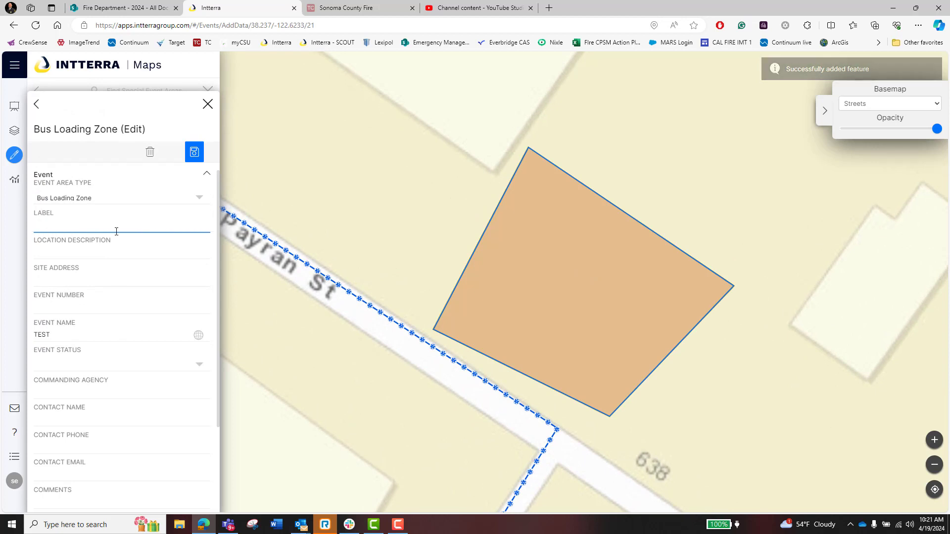
type("ndsafsanias")
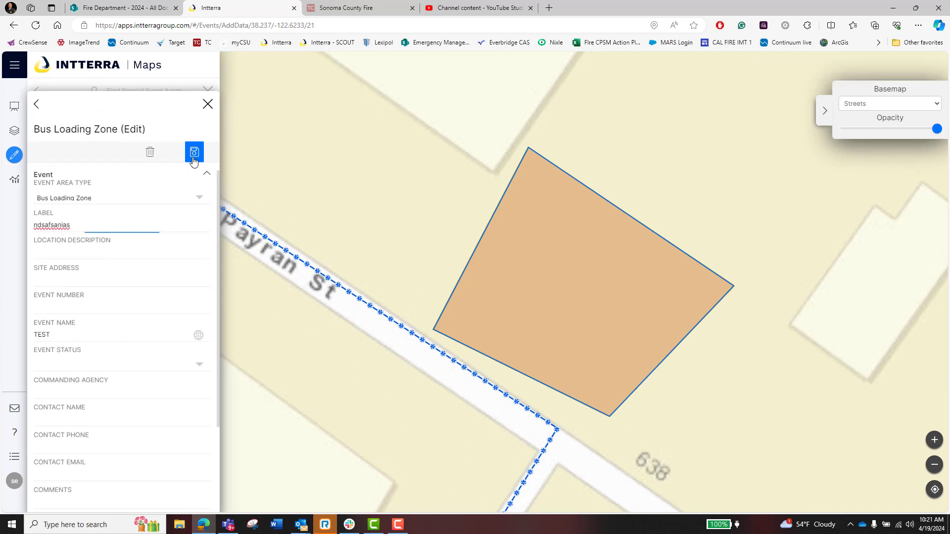
left_click(194, 152)
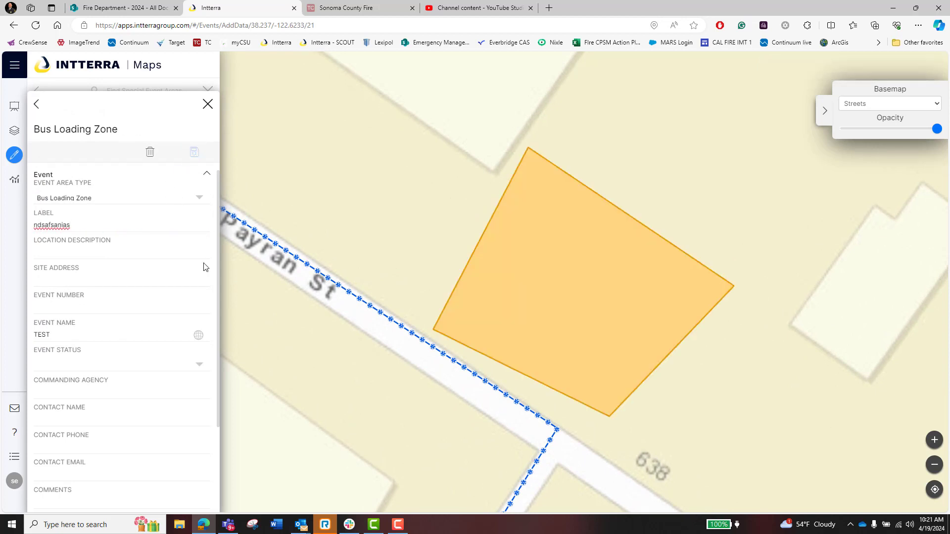
left_click(208, 105)
Place a map label just northeast of the Bus Loading Zone with the text TESTTTT
left_click(39, 90)
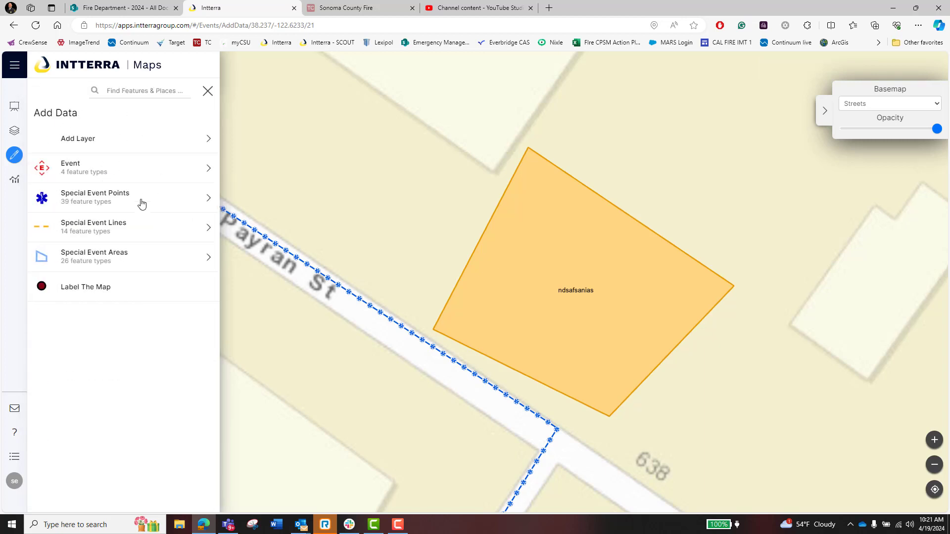
left_click(99, 288)
left_click(646, 153)
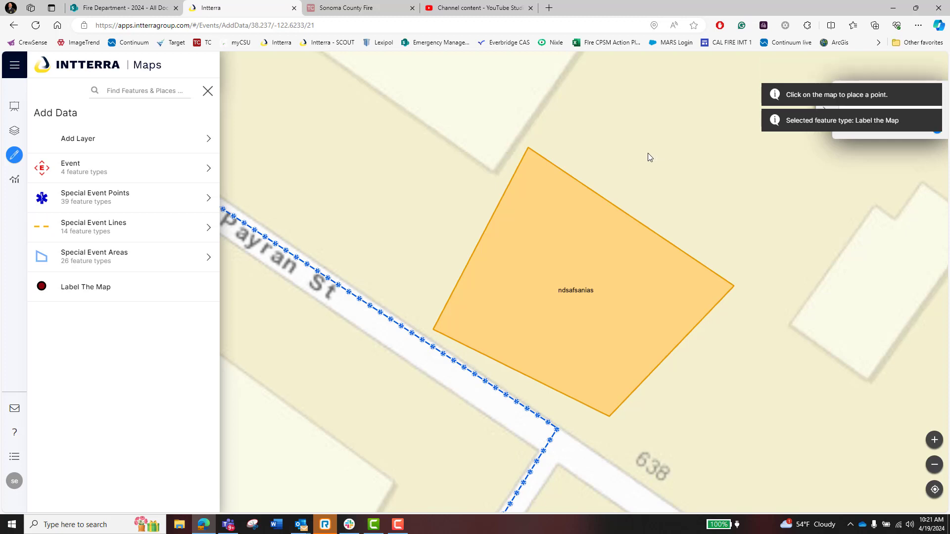
left_click(70, 195)
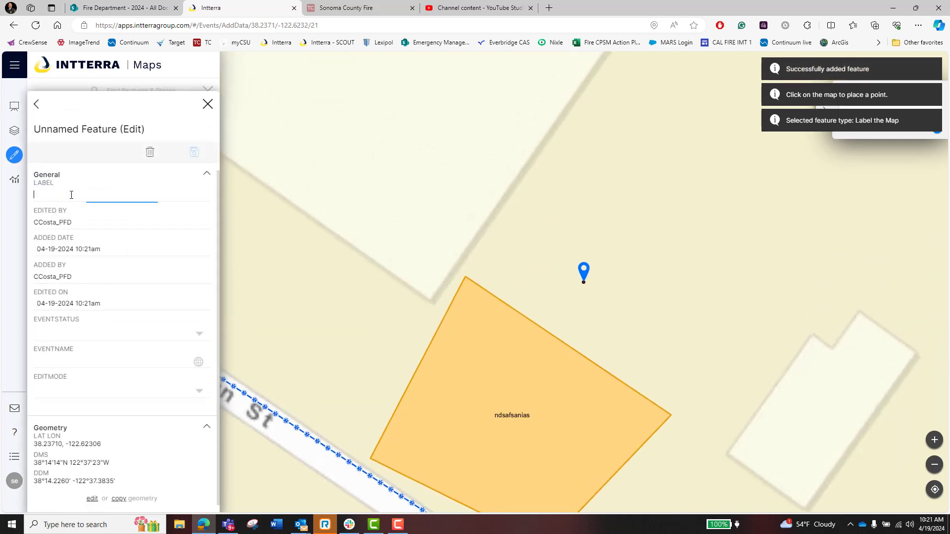
type("TESTTTT")
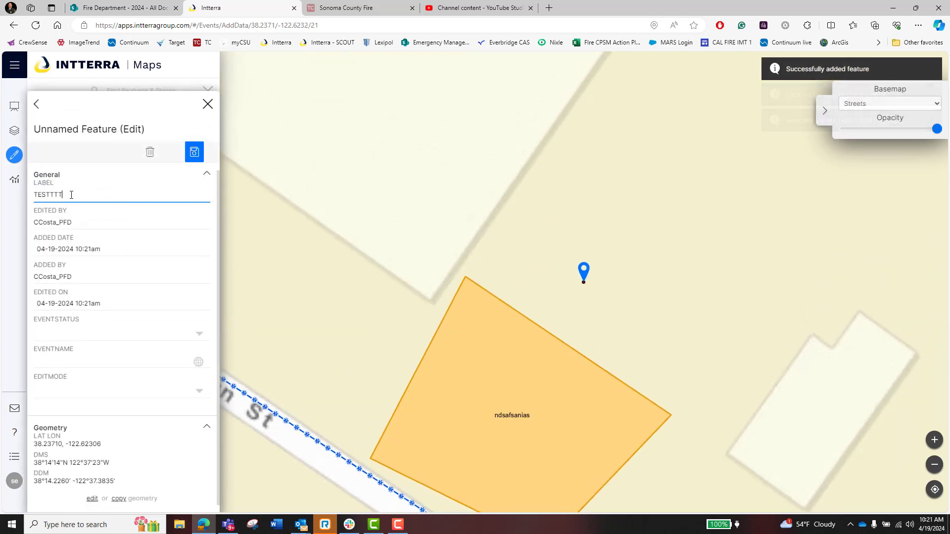
Assign the TESTTTT map label to the TEST event, save it, and close its details
left_click(188, 361)
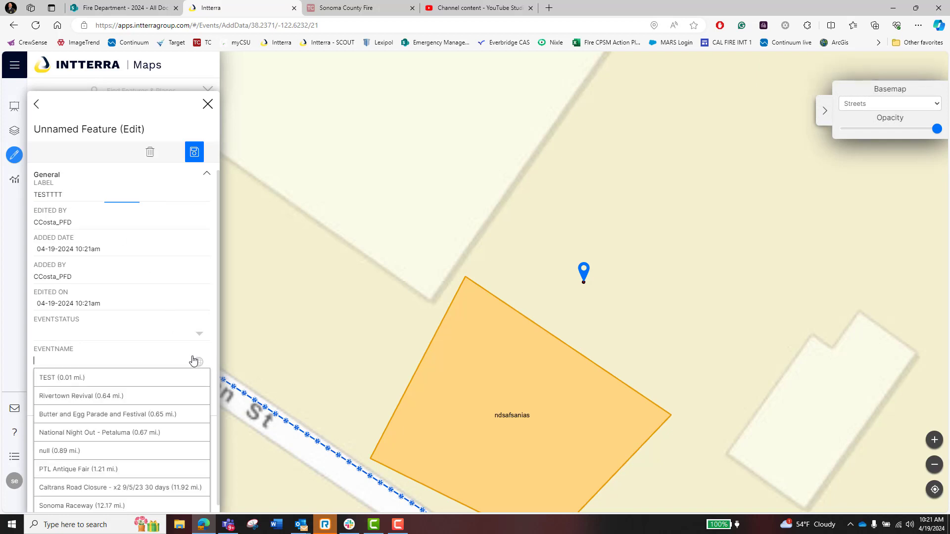
left_click(180, 378)
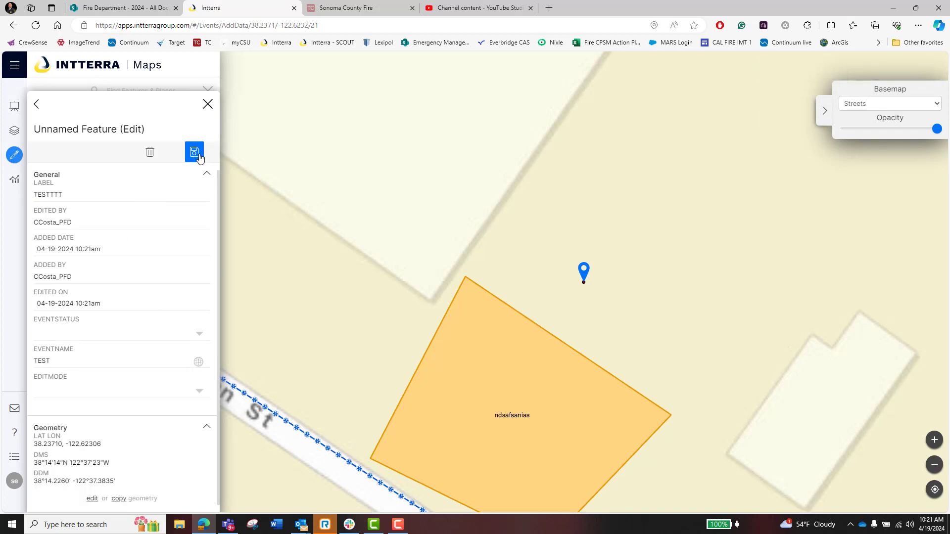
left_click(198, 155)
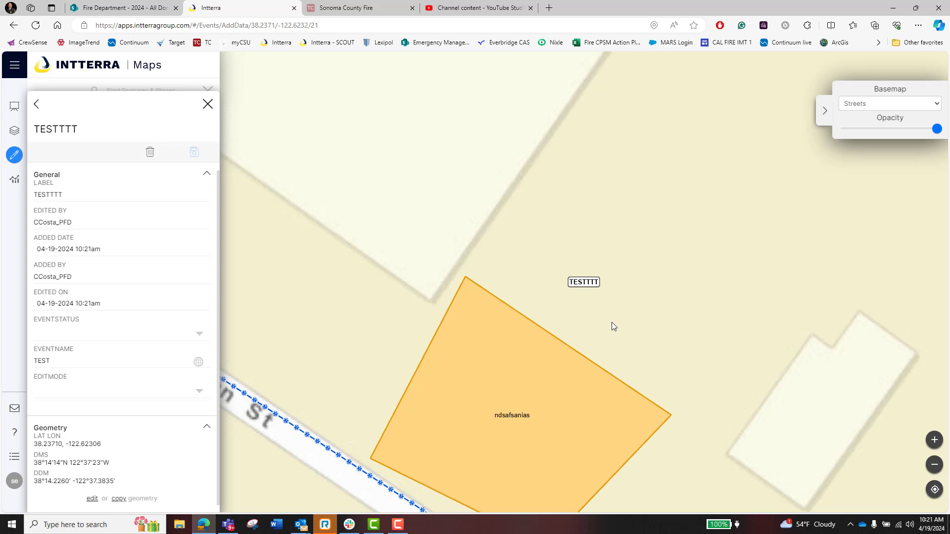
left_click(208, 104)
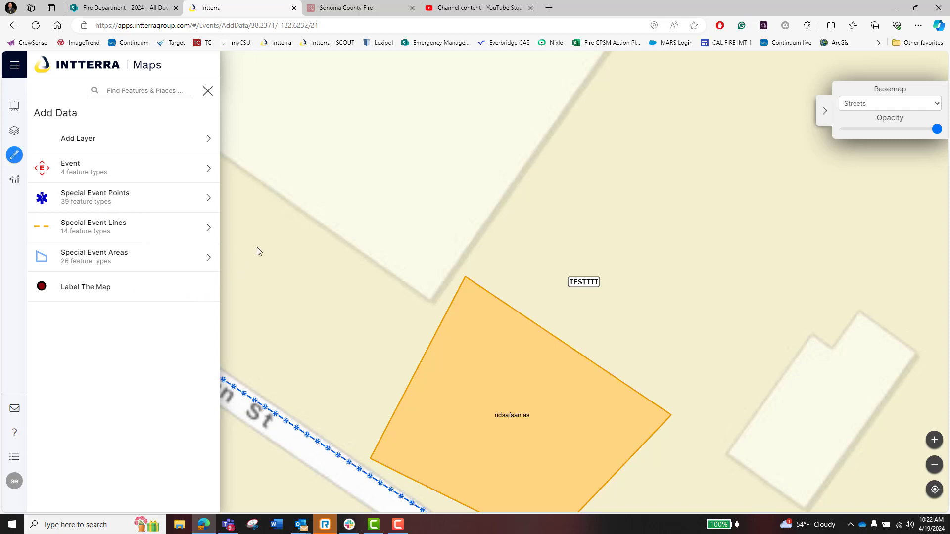
Examine the existing downtown Petaluma event maps, including parade routes, road closures and the Rivertown Revival area, and return to the TEST event
left_click(934, 467)
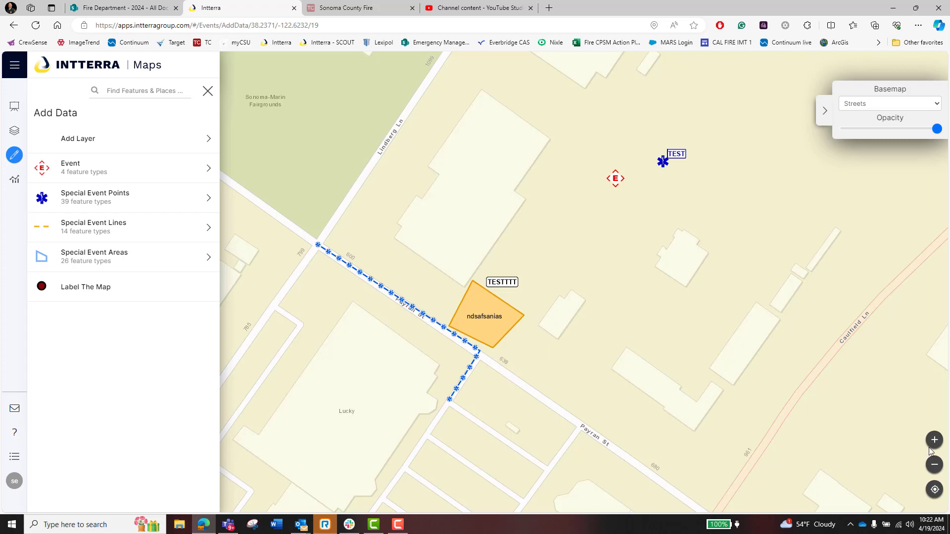
left_click(934, 465)
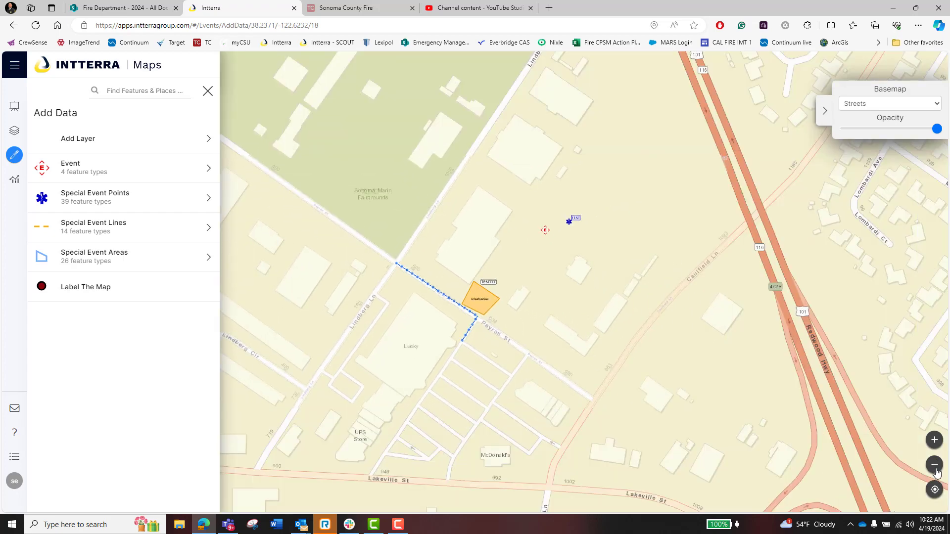
left_click(934, 465)
left_click_drag(548, 275, 932, 233)
left_click_drag(347, 312, 603, 188)
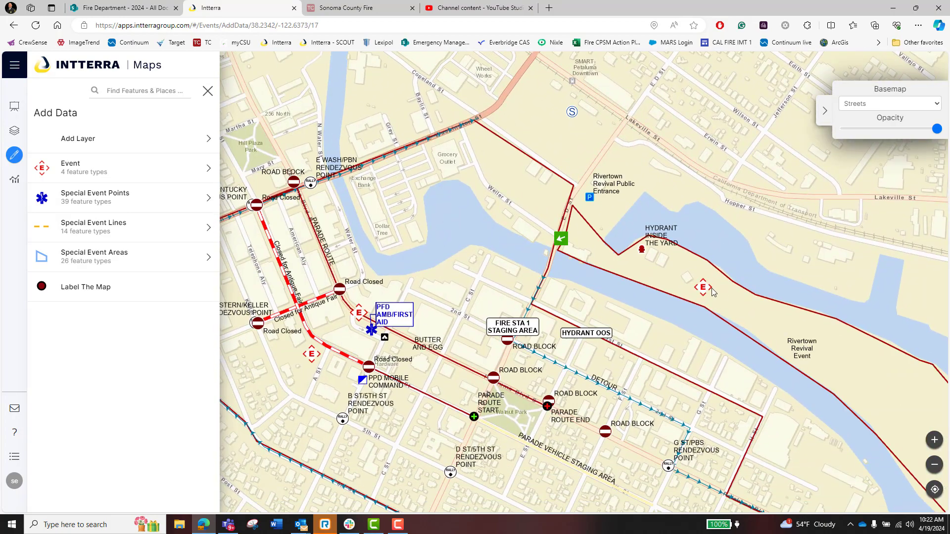
left_click_drag(340, 330, 447, 290)
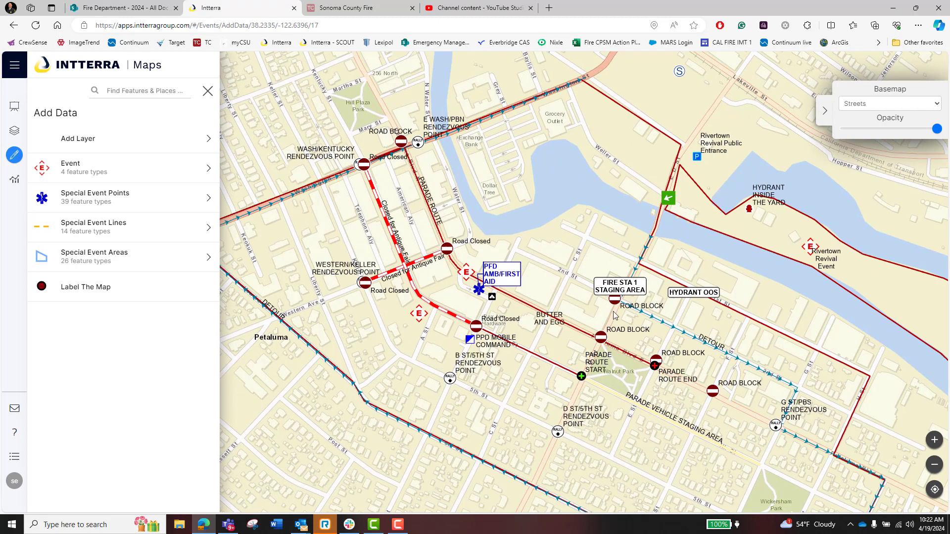
left_click_drag(742, 302, 560, 345)
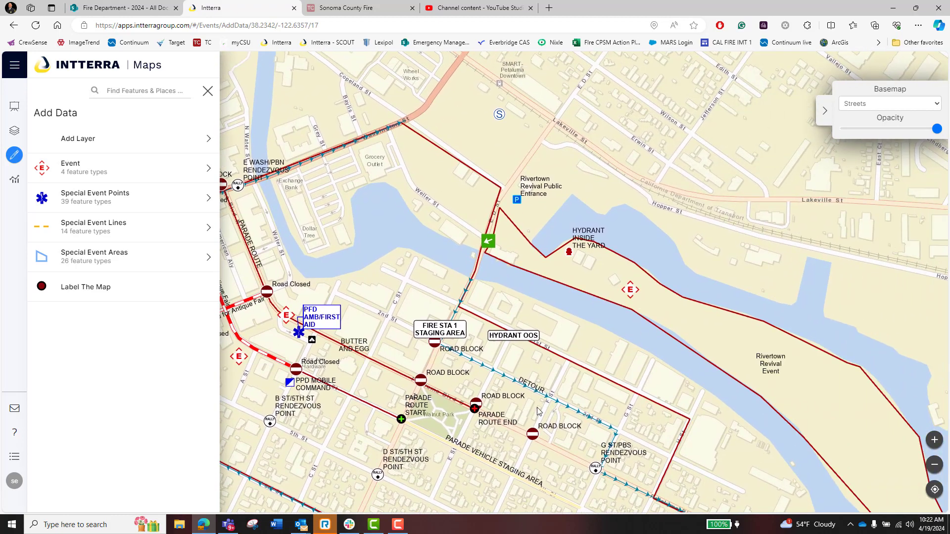
left_click_drag(800, 286, 430, 274)
left_click_drag(796, 192, 515, 316)
mouse_move(440, 203)
left_mouse_down()
mouse_move(474, 214)
mouse_move(579, 285)
left_mouse_up()
Open the TEST event's details and review the available Event Status options
left_click(533, 255)
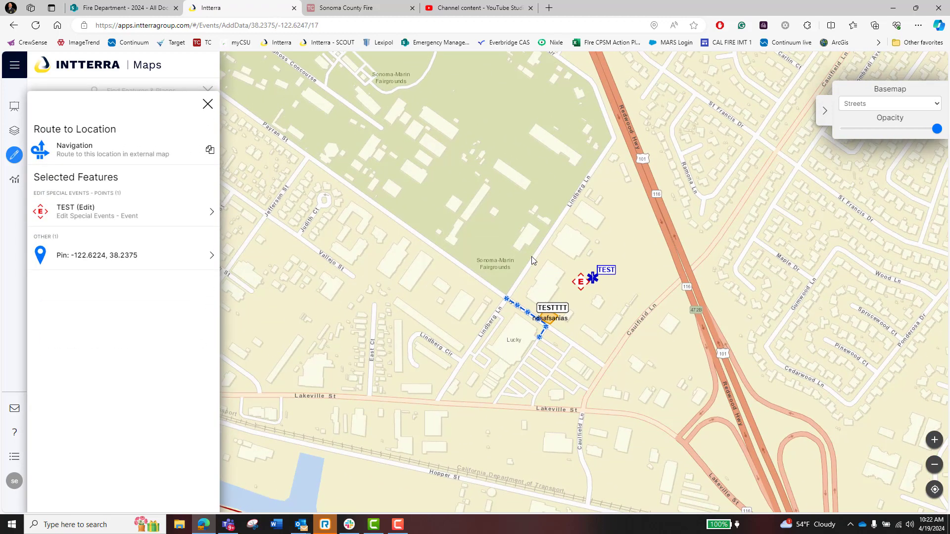
left_click(580, 286)
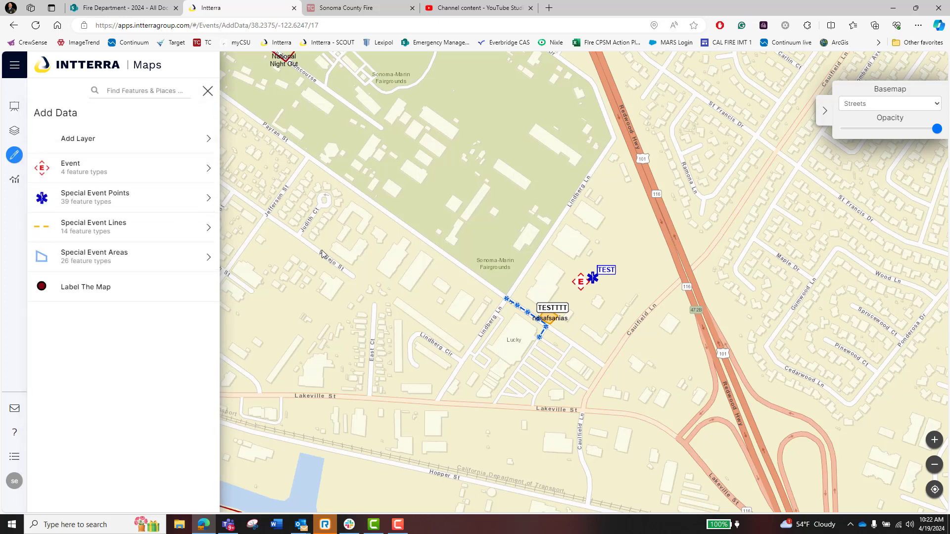
left_click(584, 285)
left_click(182, 210)
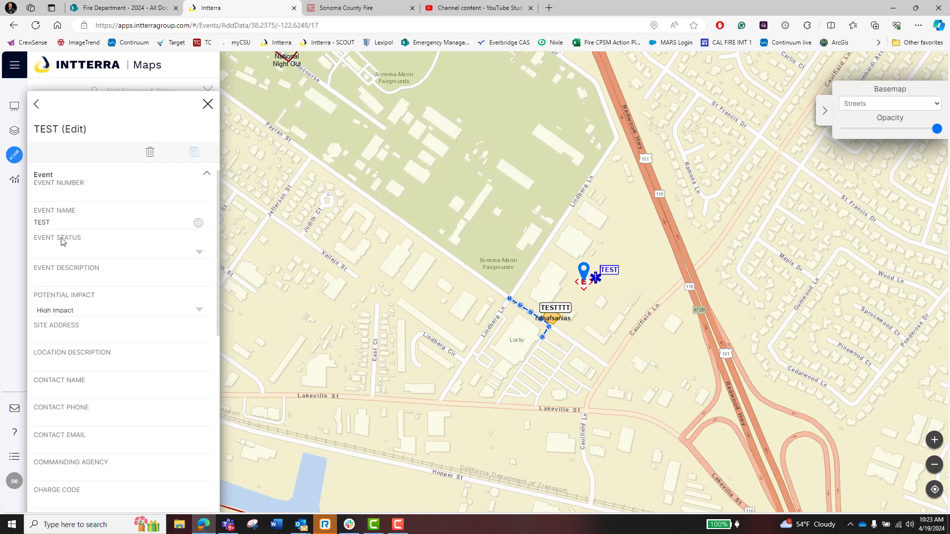
left_click(200, 255)
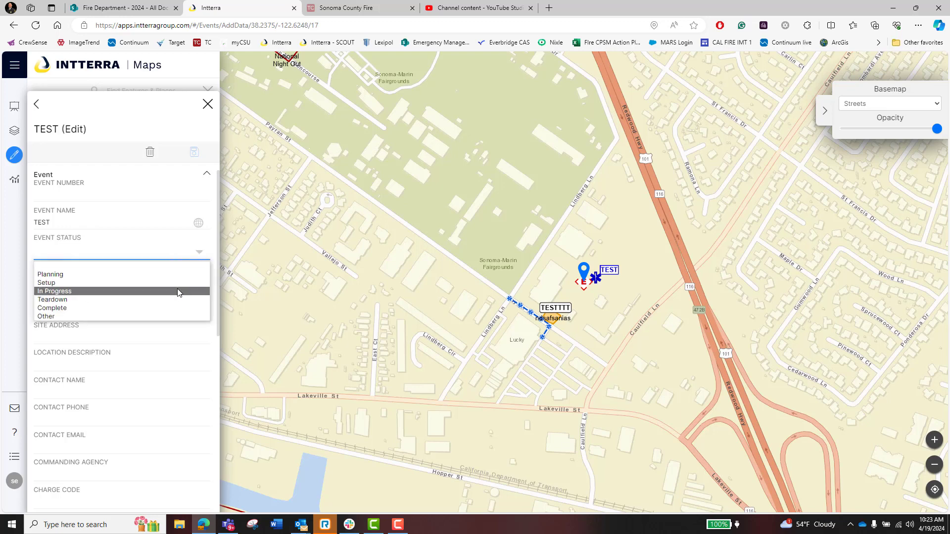
left_click(165, 248)
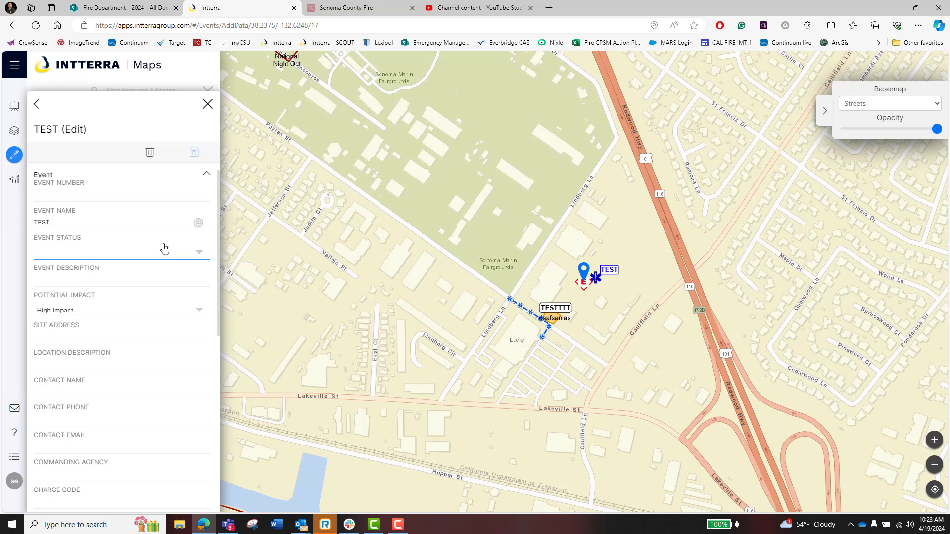